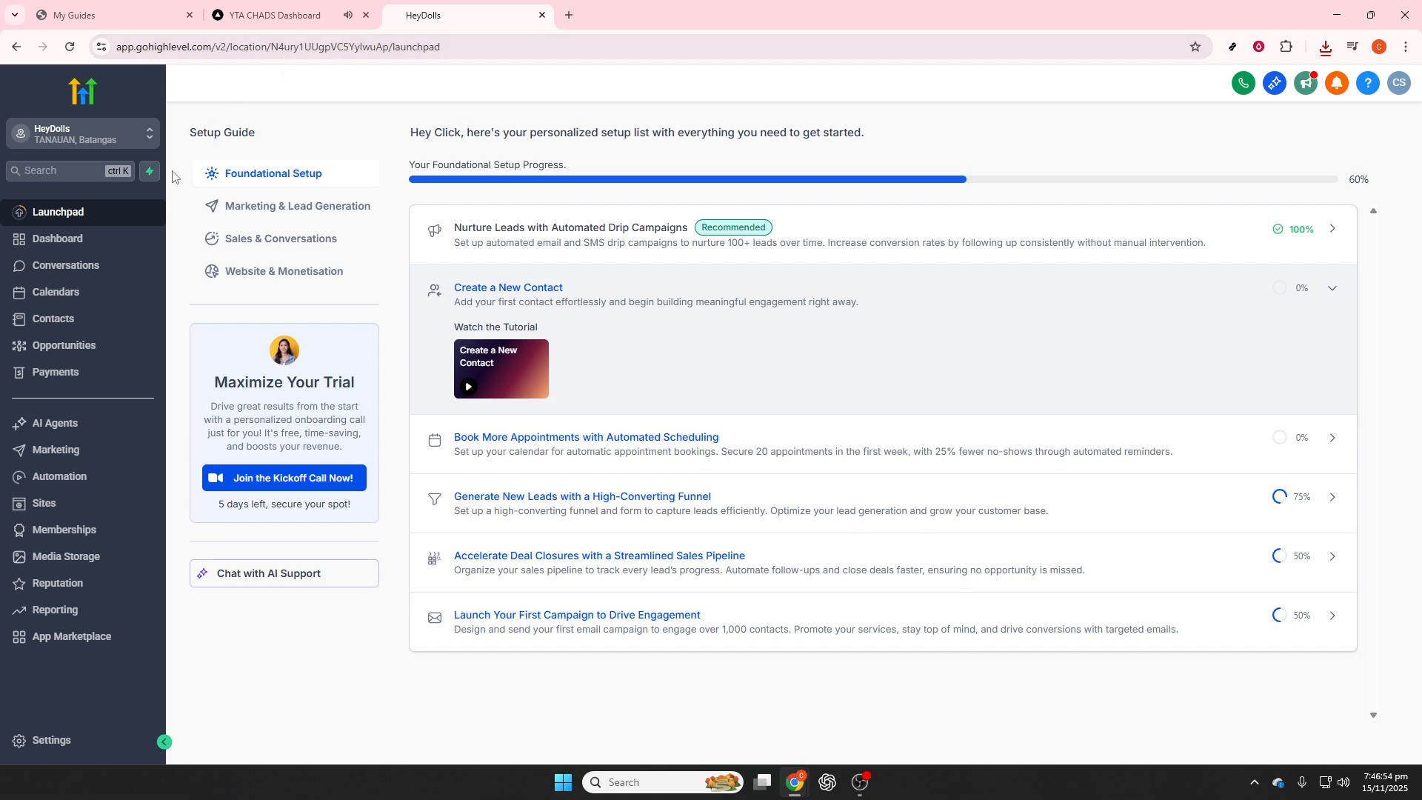
- Open the Home step of the Business Networking Event funnel in the page editor
{"action": "left_click", "coordinate": [117, 239]}
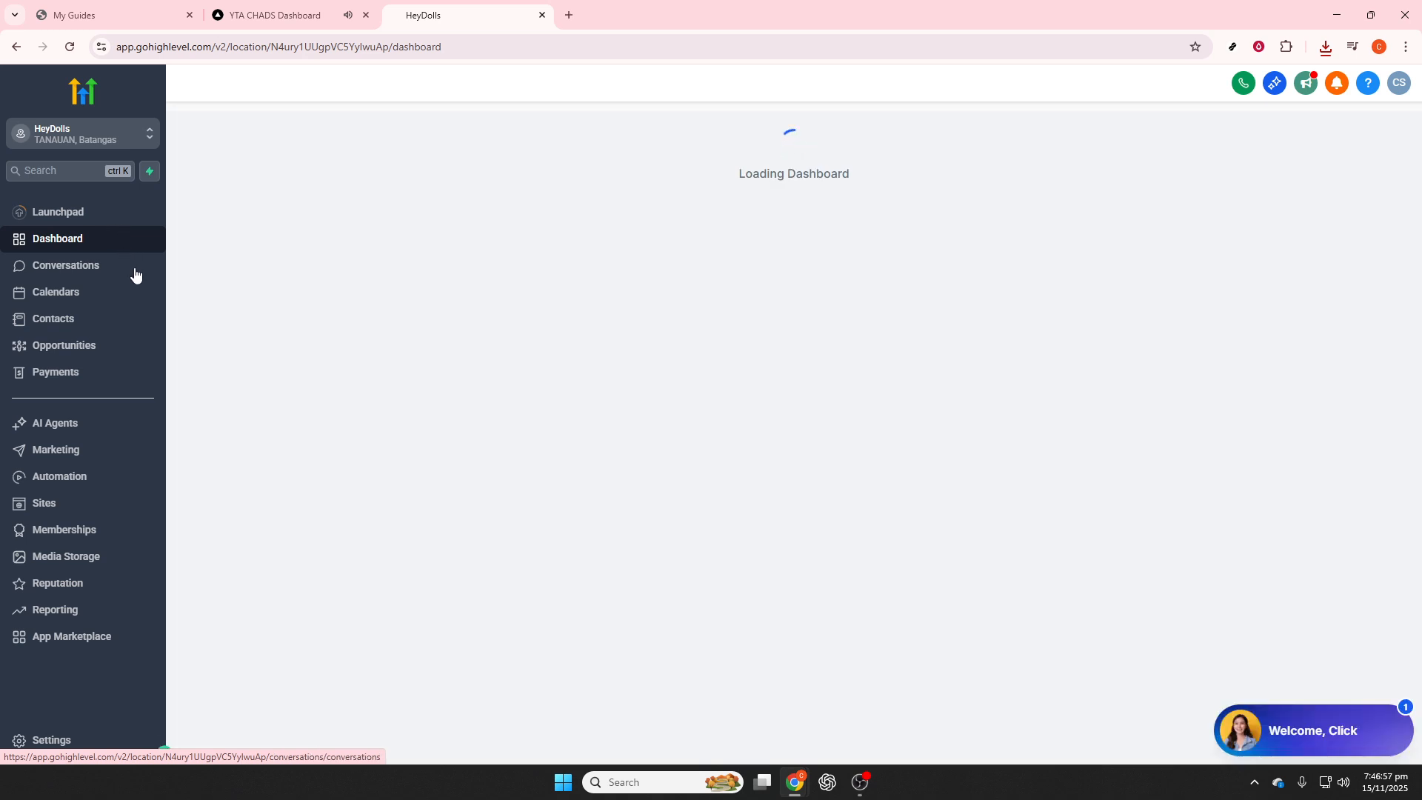
{"action": "left_click", "coordinate": [86, 507]}
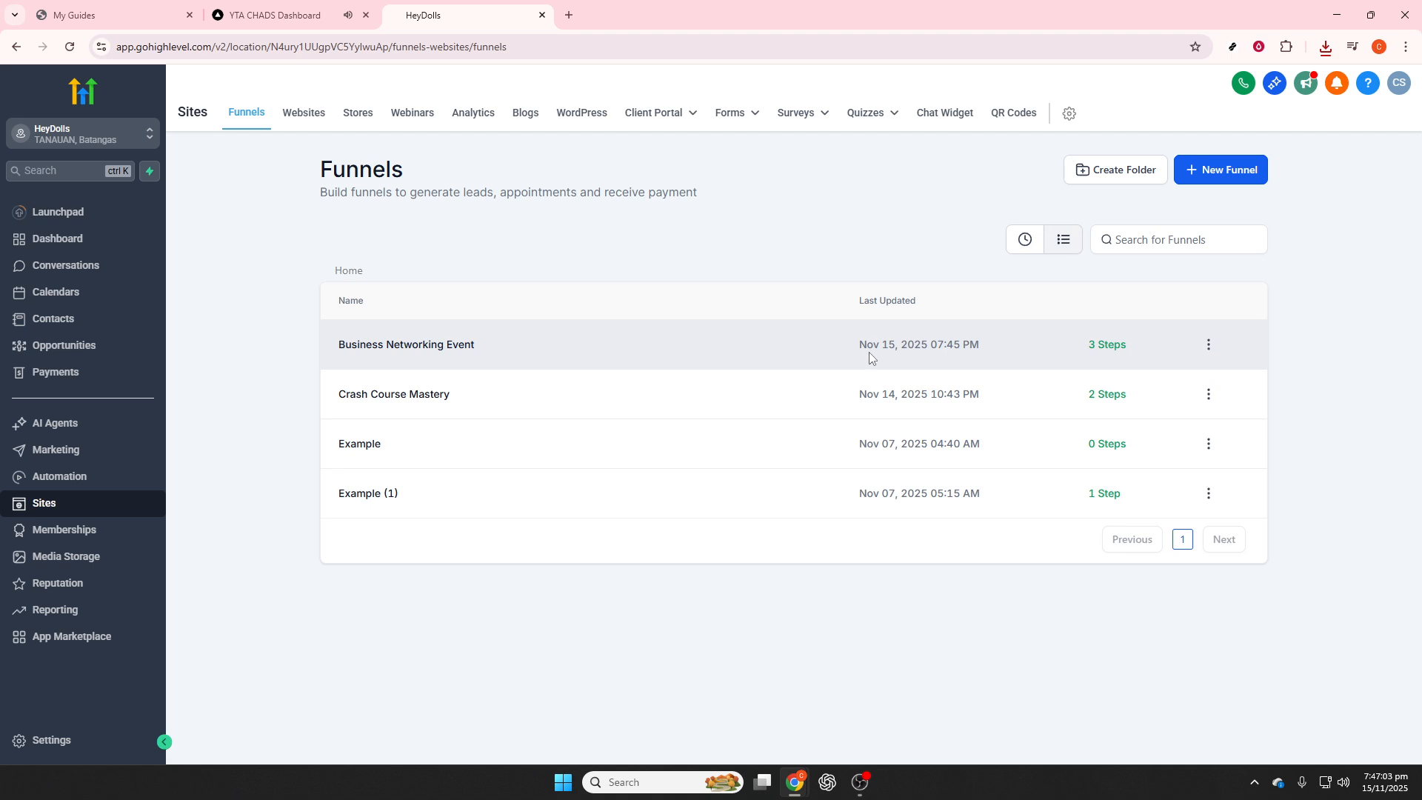
{"action": "left_click", "coordinate": [800, 356]}
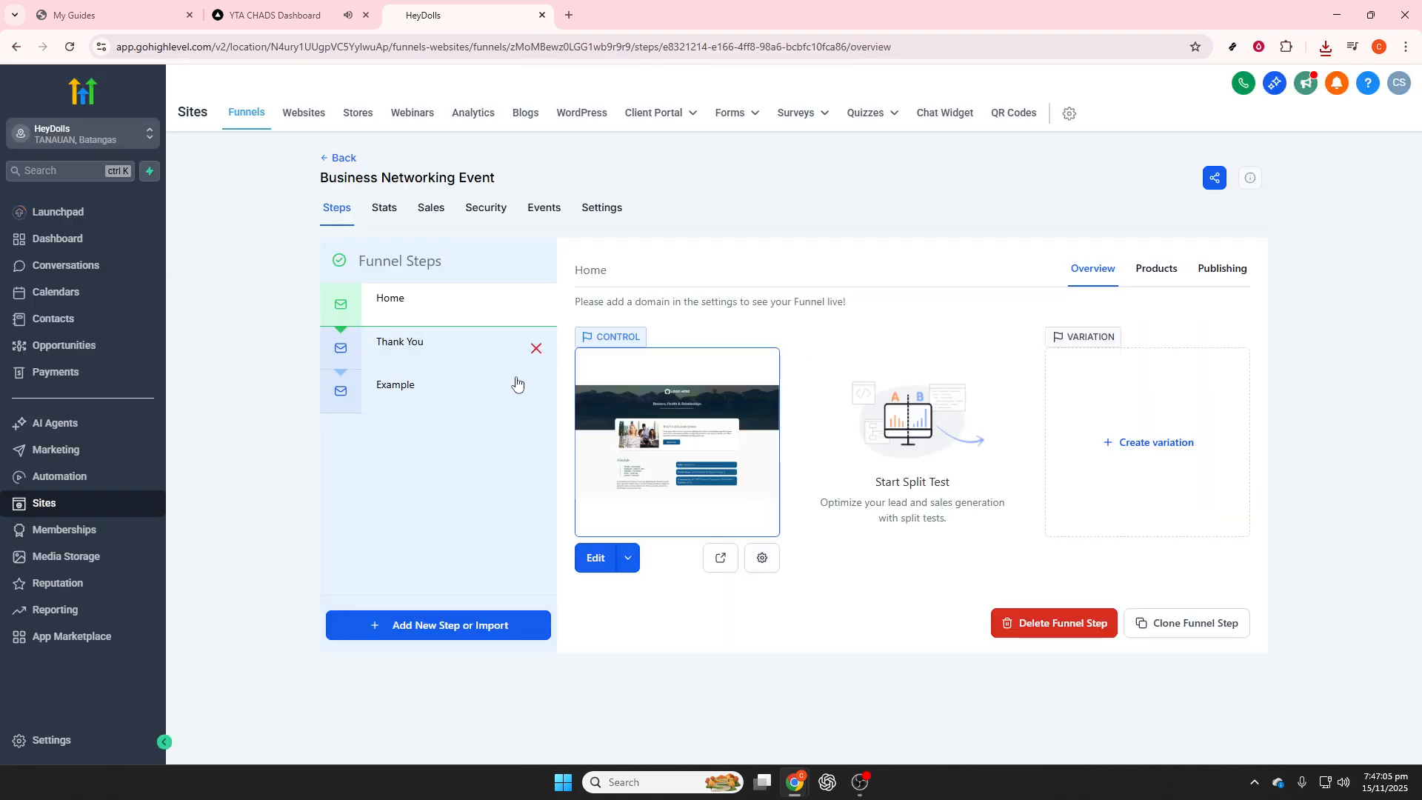
{"action": "left_click", "coordinate": [595, 561]}
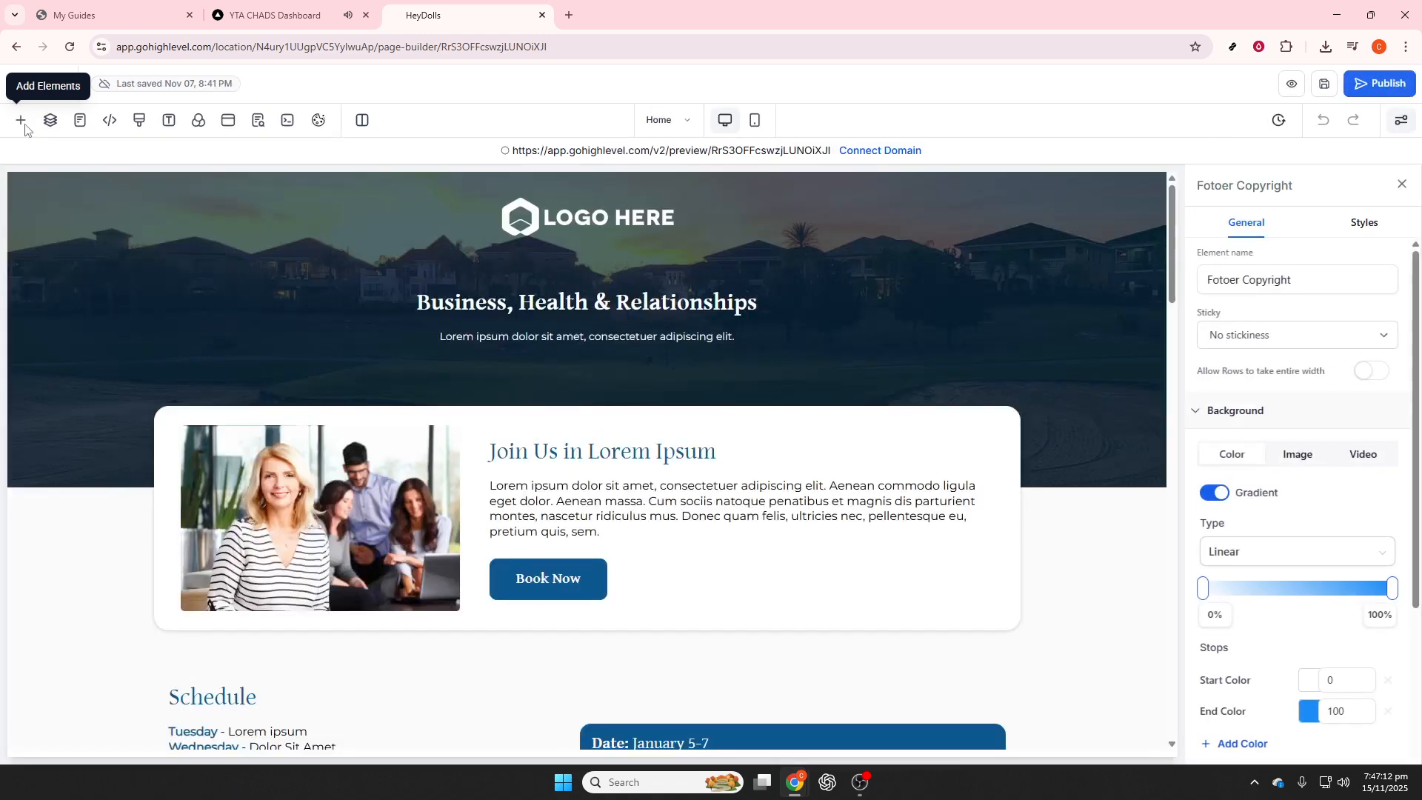
- Add a button element to the hero section, in a one-column row below the headline and its subtext
{"action": "left_click", "coordinate": [23, 128]}
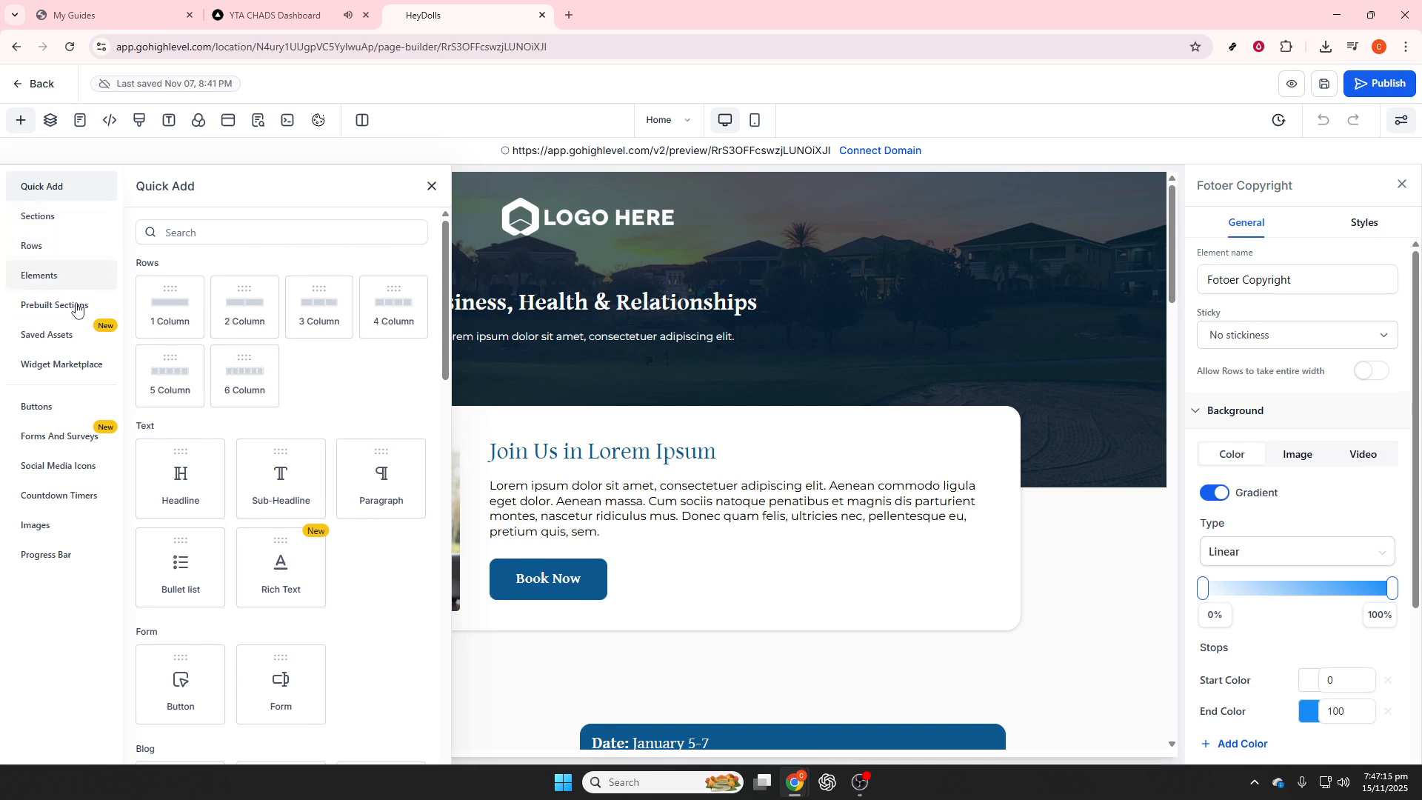
{"action": "left_click", "coordinate": [165, 692]}
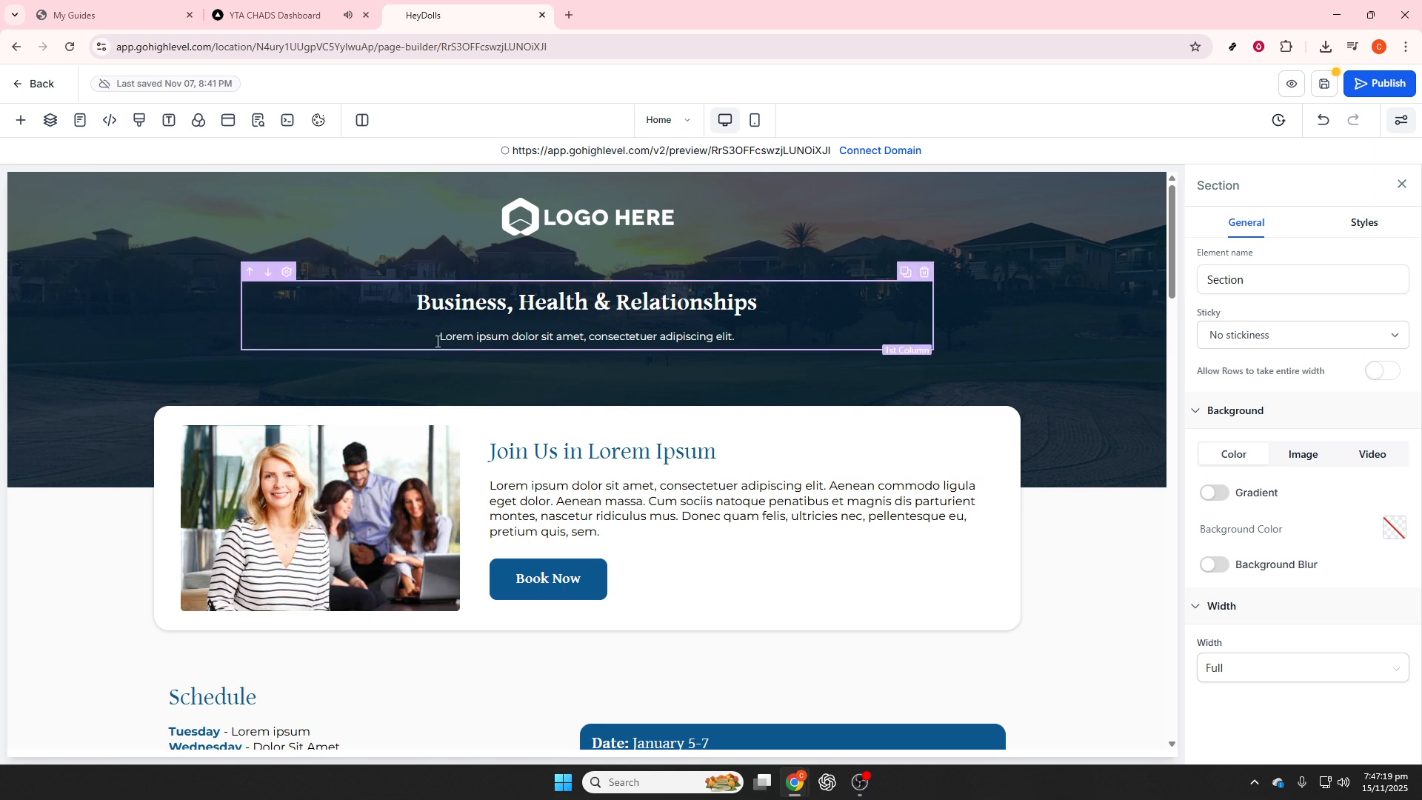
{"action": "left_click", "coordinate": [22, 123]}
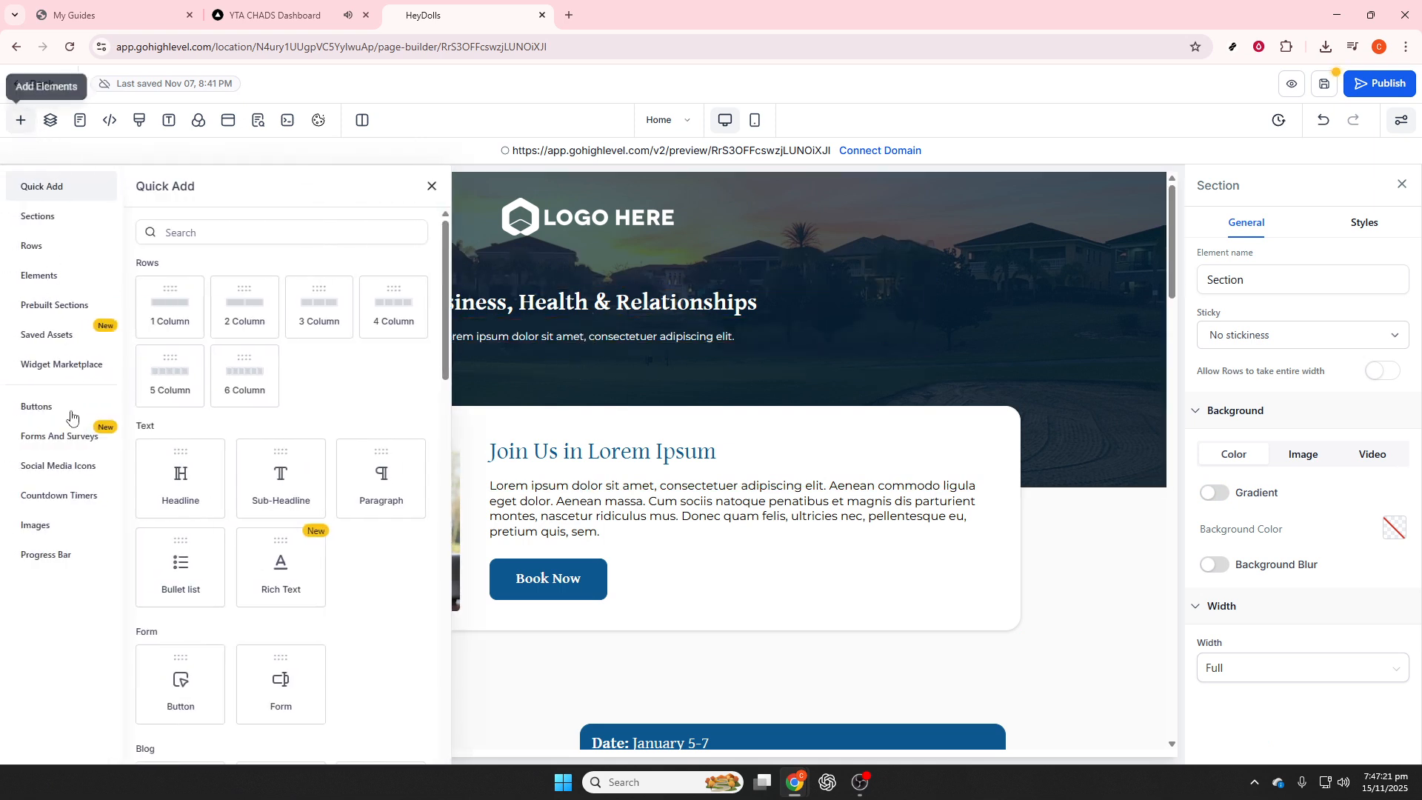
{"action": "left_click_drag", "start_coordinate": [175, 683], "coordinate": [950, 327]}
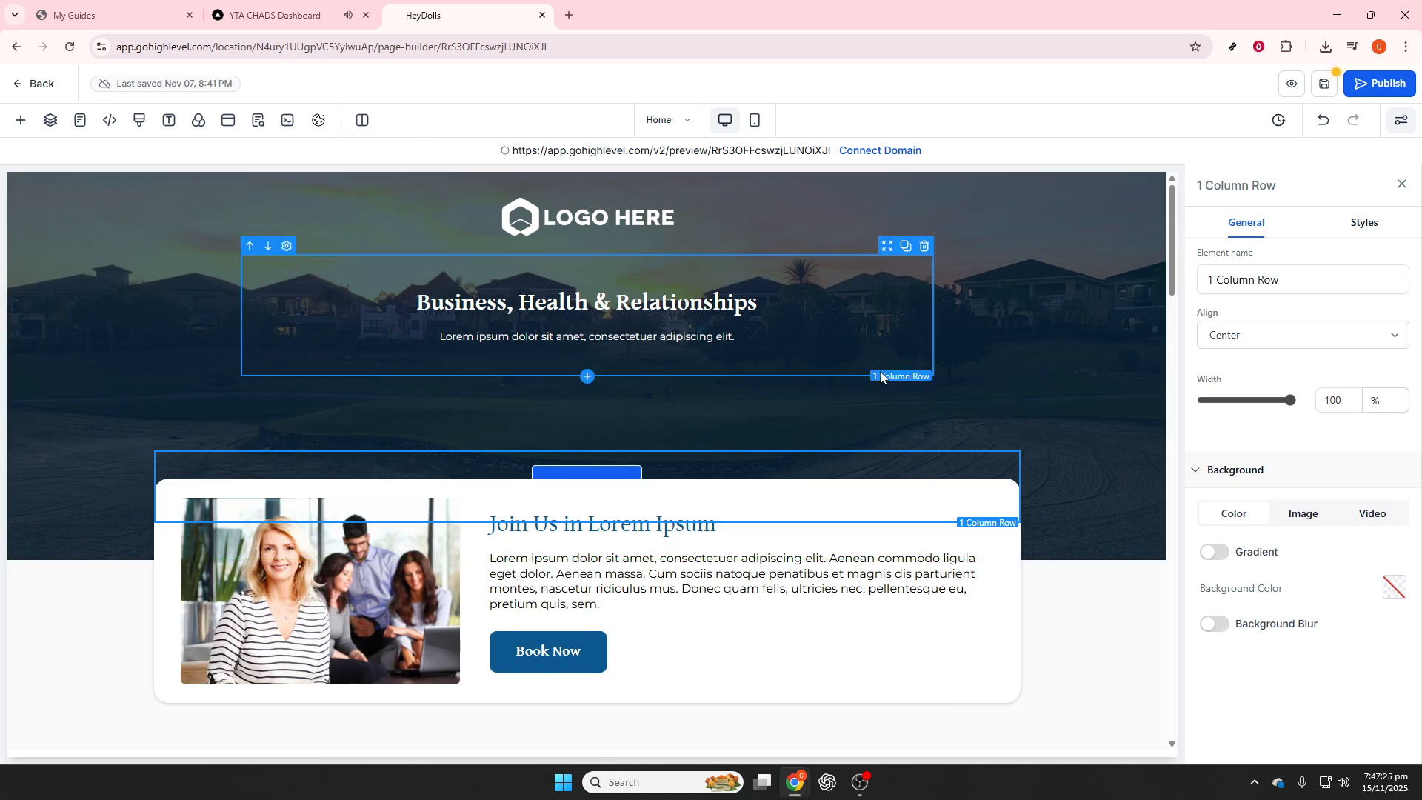
{"action": "scroll", "coordinate": [856, 399], "scroll_direction": "down", "scroll_amount": 2}
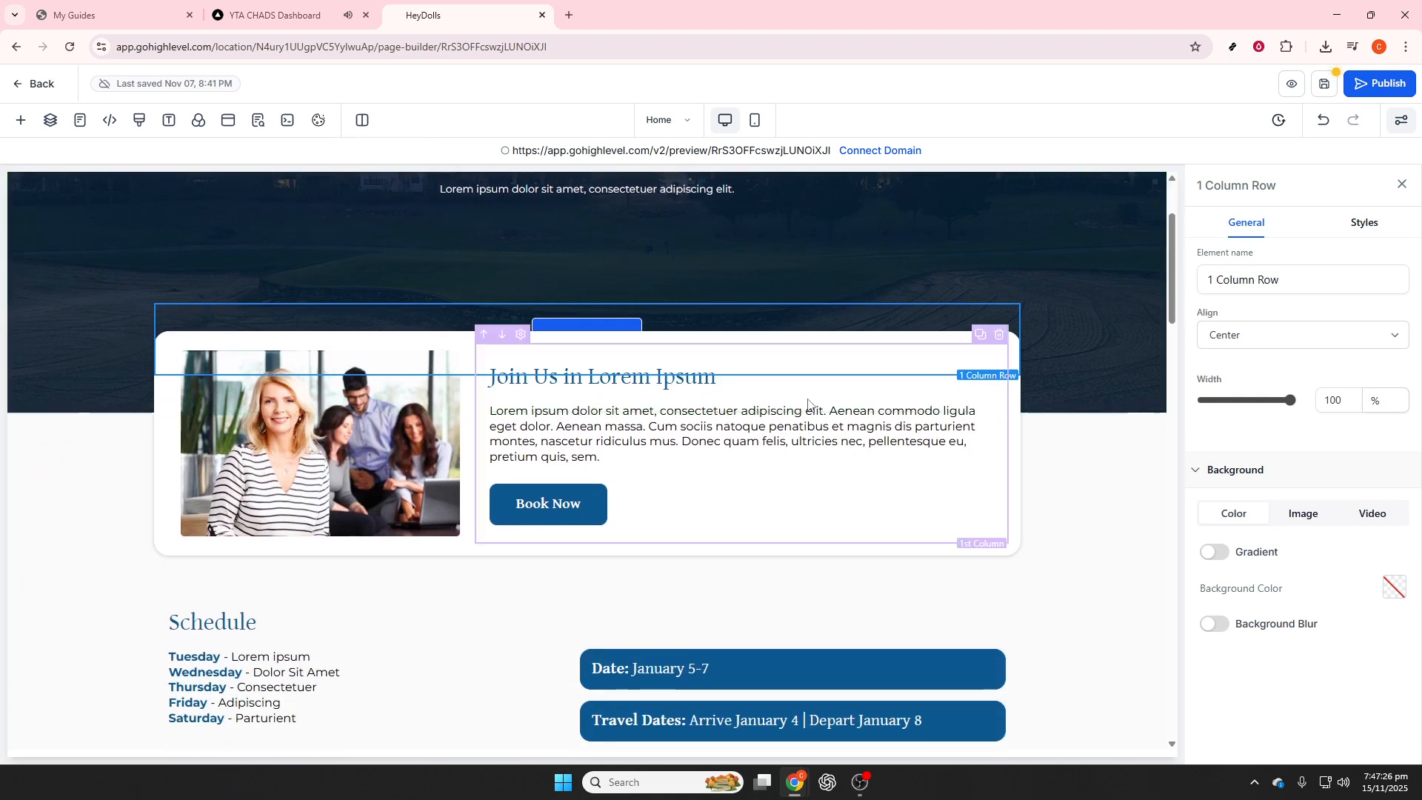
{"action": "scroll", "coordinate": [611, 370], "scroll_direction": "up", "scroll_amount": 2}
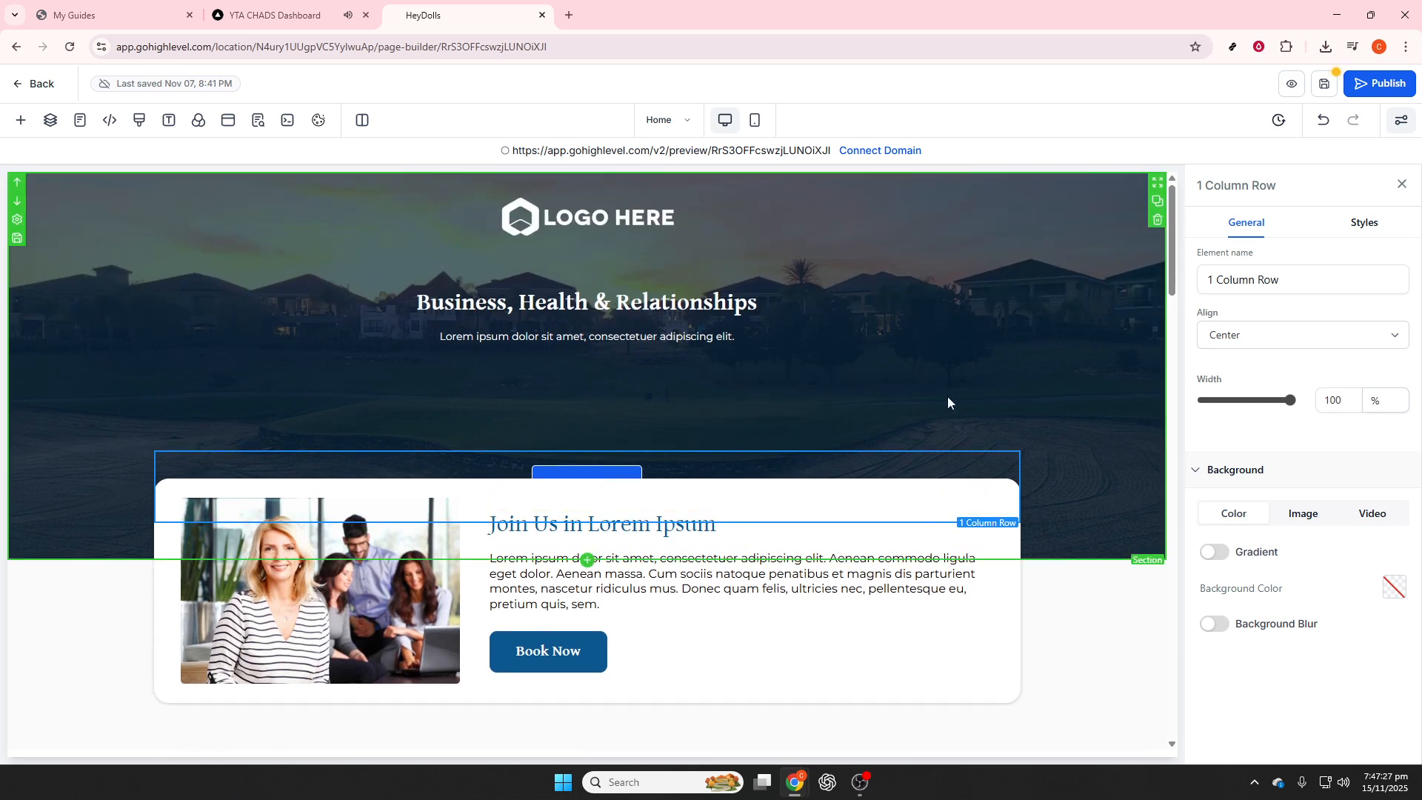
- Move the new button's row up so that it sits between the logo and the hero headline
{"action": "left_click", "coordinate": [945, 337]}
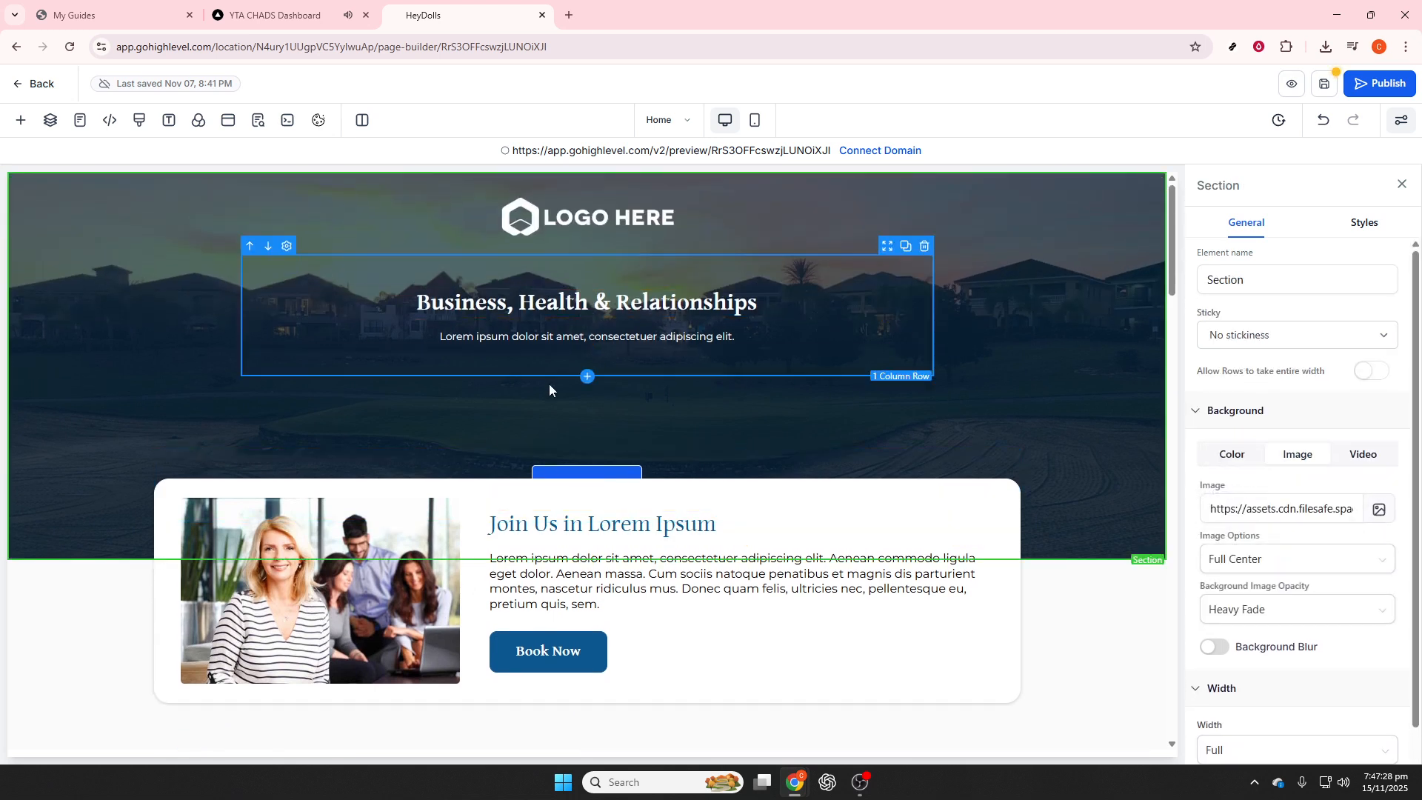
{"action": "left_click", "coordinate": [553, 473]}
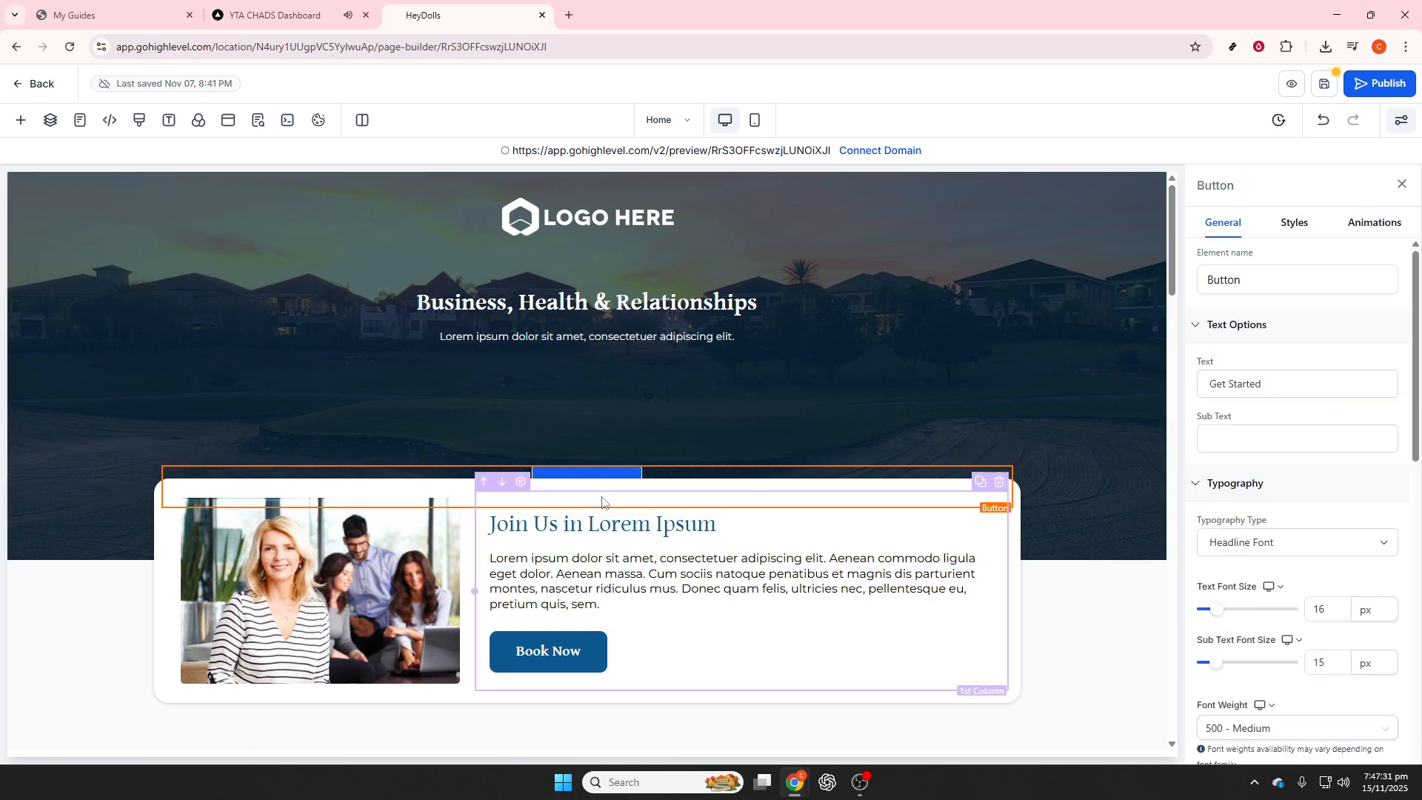
{"action": "left_click_drag", "start_coordinate": [669, 488], "coordinate": [672, 534]}
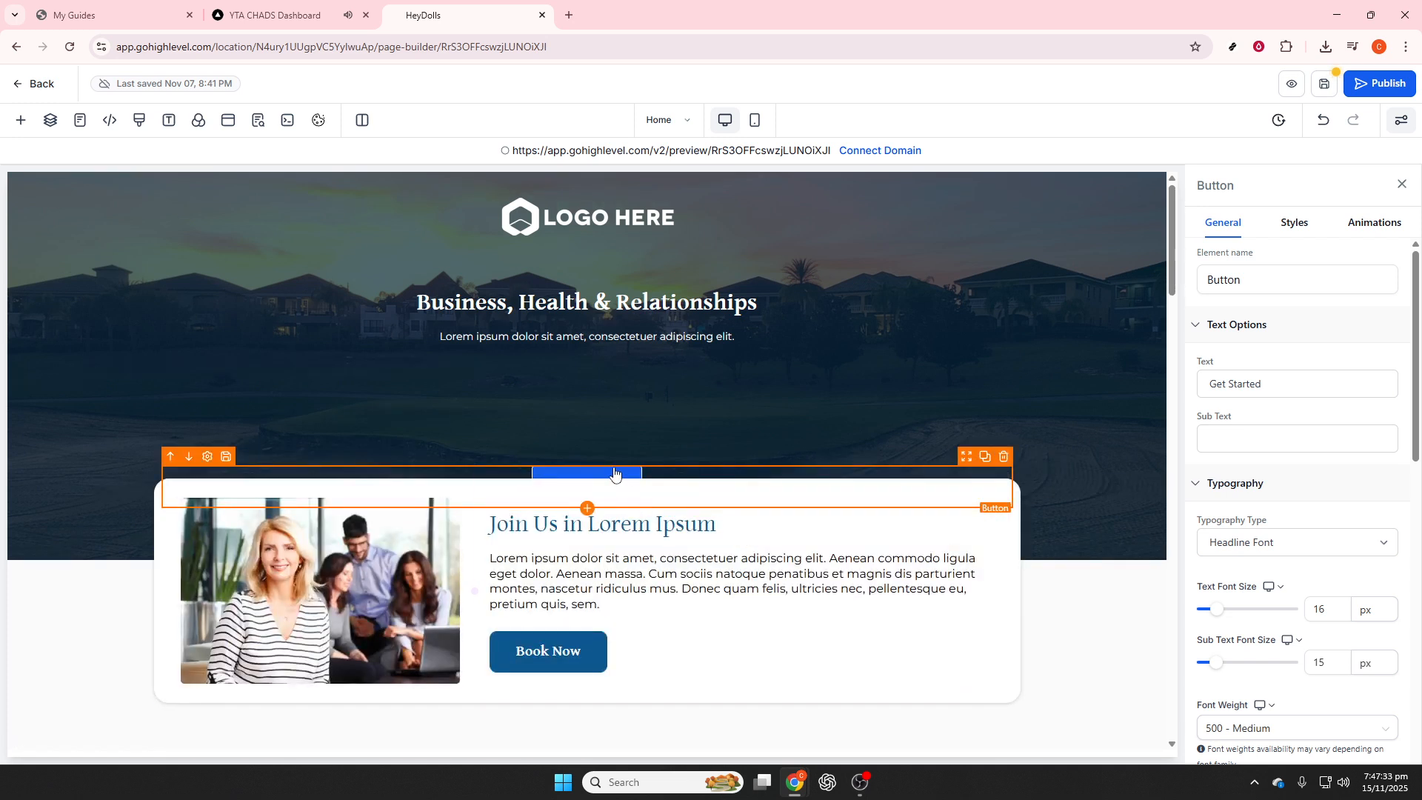
{"action": "left_click_drag", "start_coordinate": [637, 489], "coordinate": [641, 537]}
{"action": "left_click", "coordinate": [602, 419]}
{"action": "left_click_drag", "start_coordinate": [603, 471], "coordinate": [965, 231]}
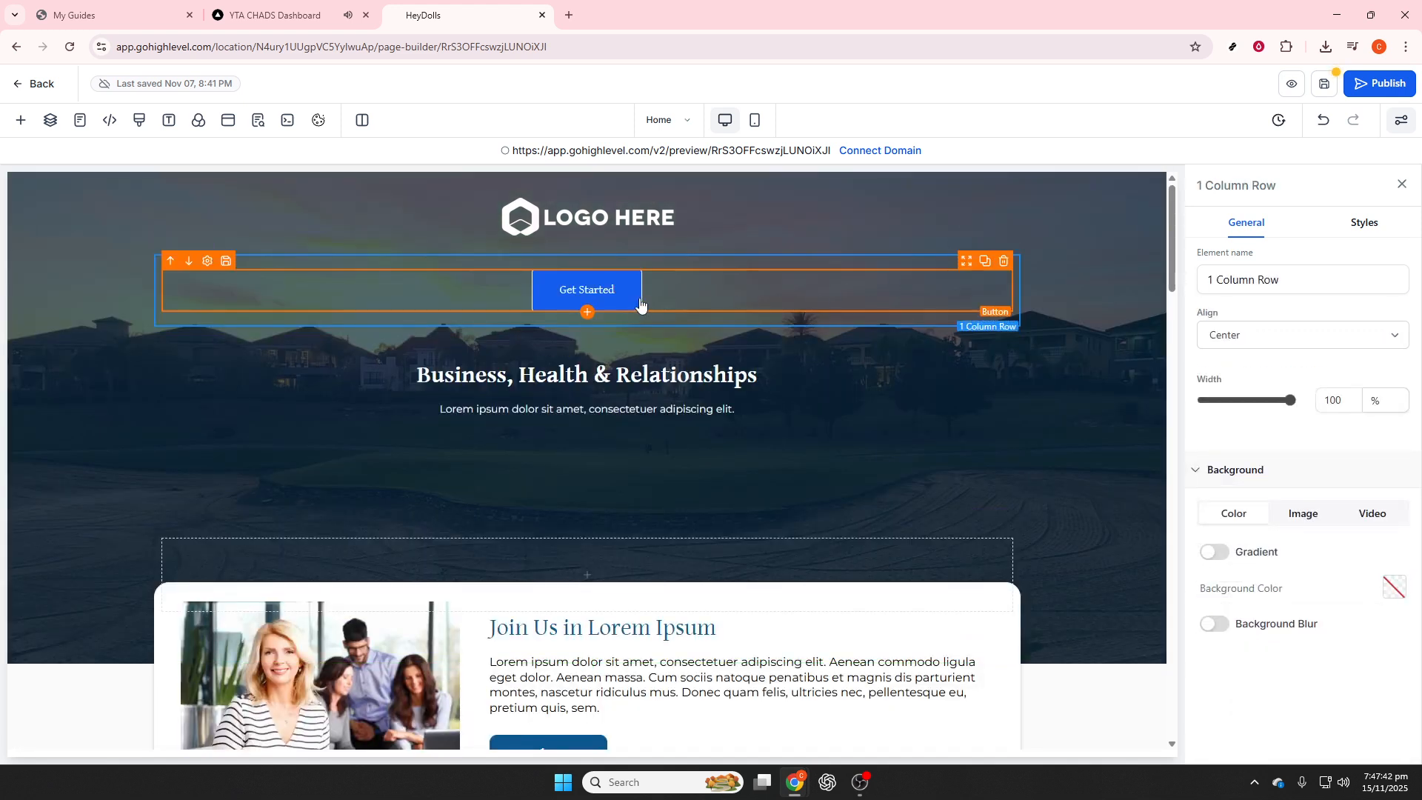
{"action": "left_click", "coordinate": [759, 374]}
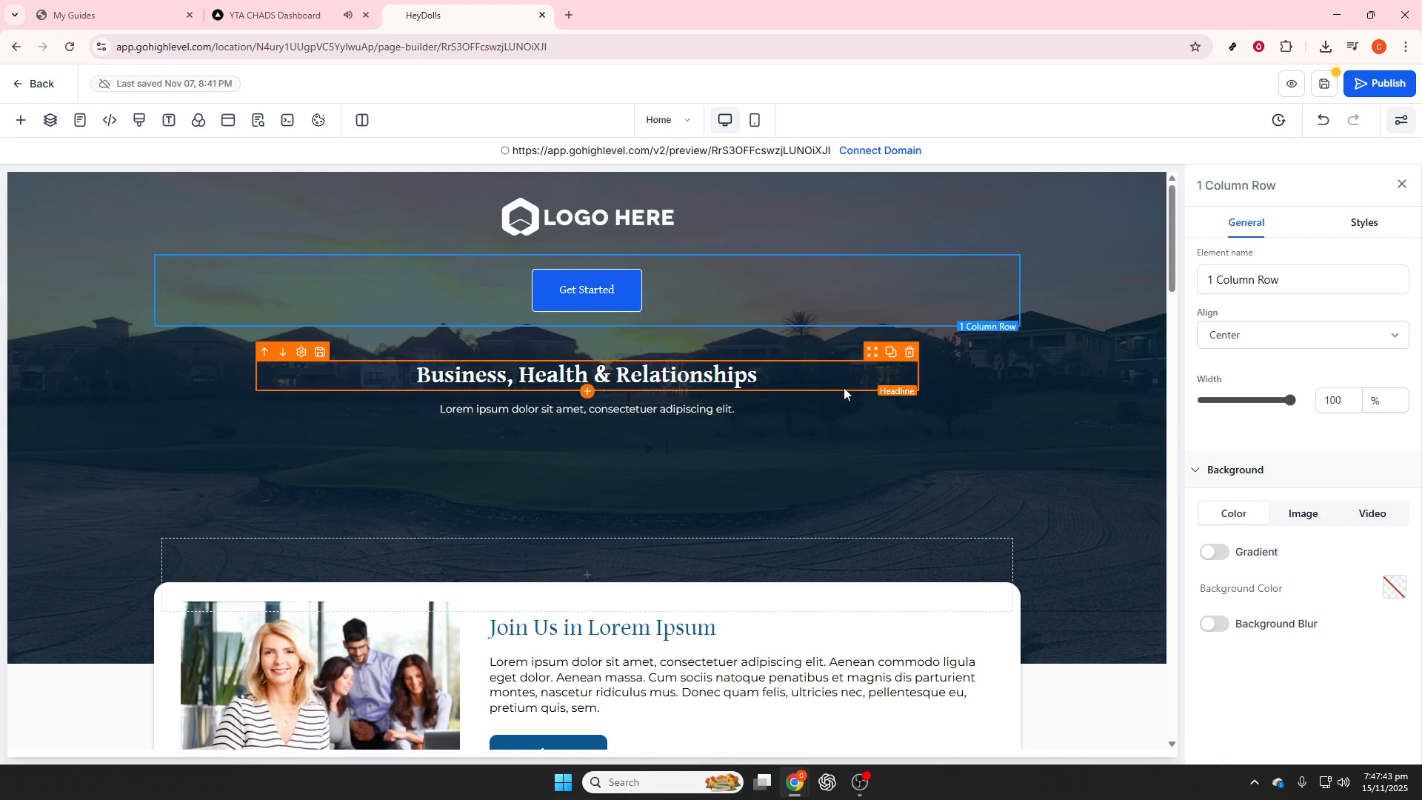
{"action": "left_click", "coordinate": [938, 449]}
- Examine the Get Started button's general settings: text, typography, button actions, colors and icons
{"action": "left_click", "coordinate": [606, 291]}
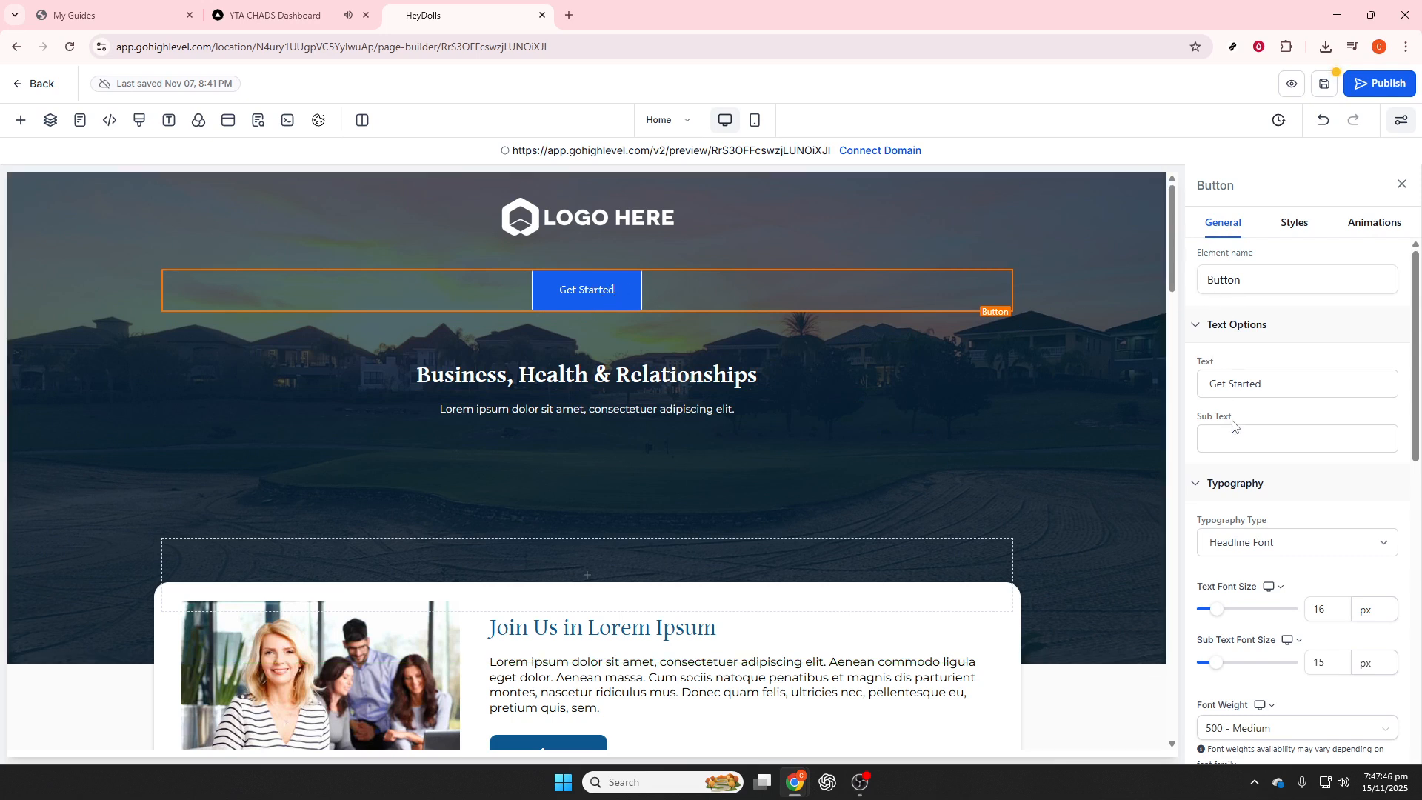
{"action": "left_click", "coordinate": [1224, 383]}
{"action": "left_click", "coordinate": [1233, 430]}
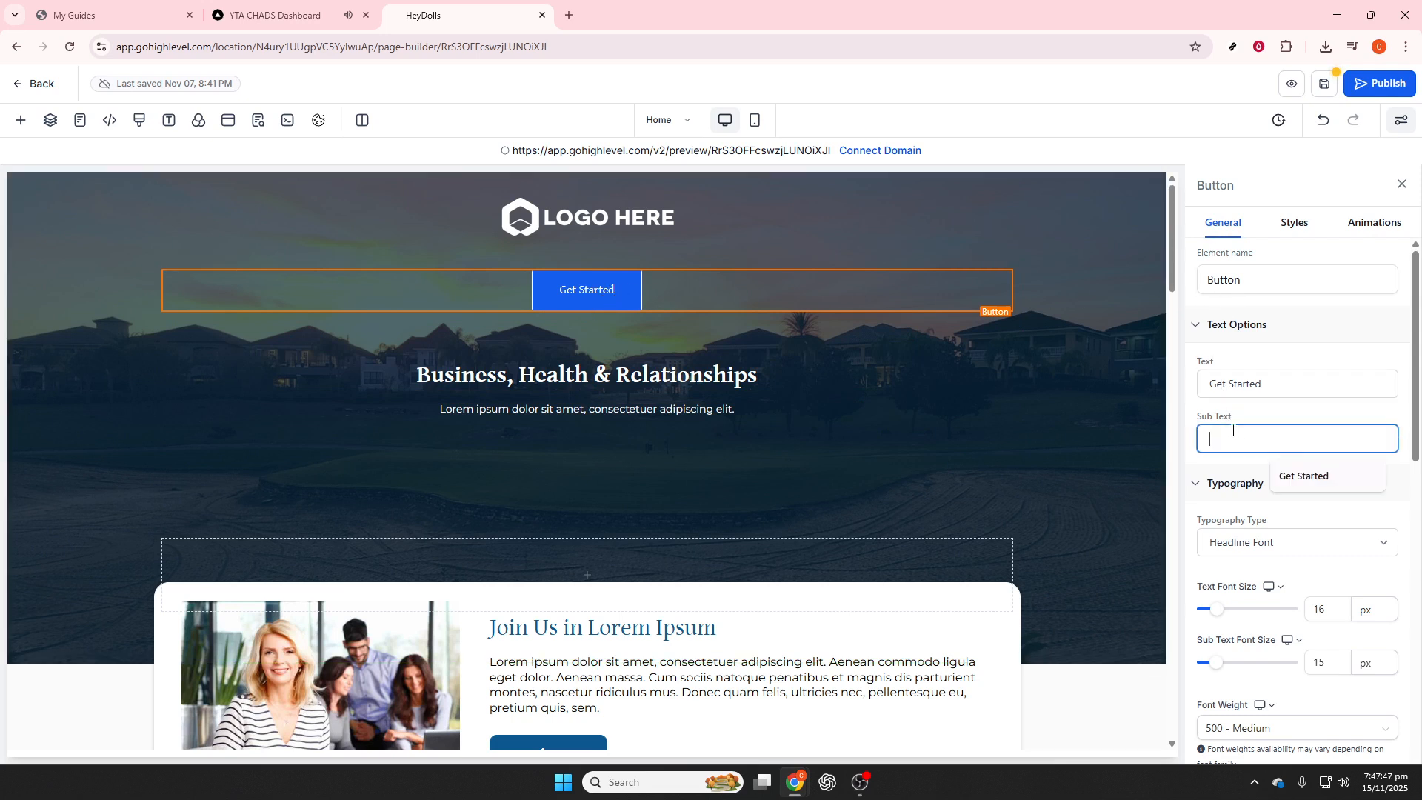
{"action": "scroll", "coordinate": [1240, 466], "scroll_direction": "down", "scroll_amount": 2}
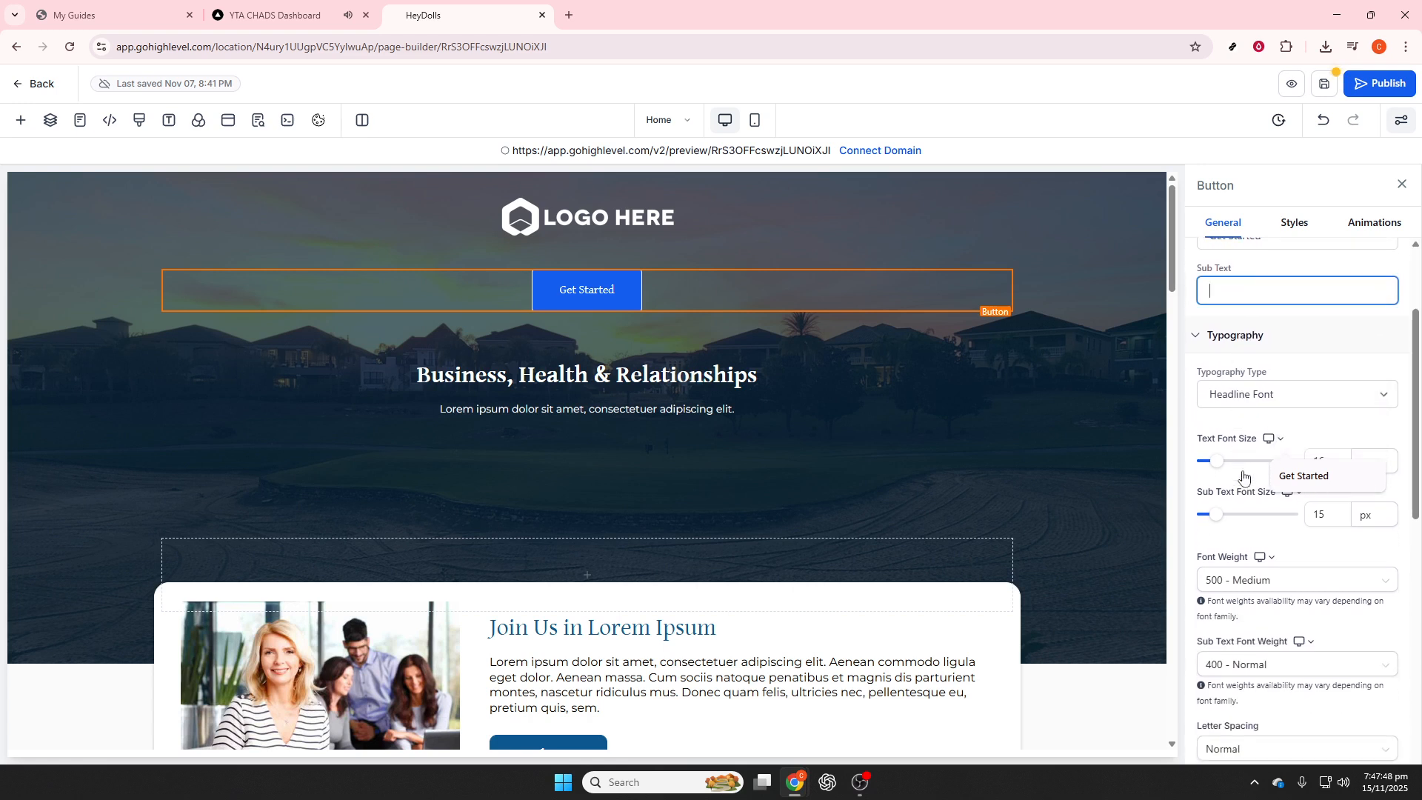
{"action": "scroll", "coordinate": [1244, 476], "scroll_direction": "down", "scroll_amount": 2}
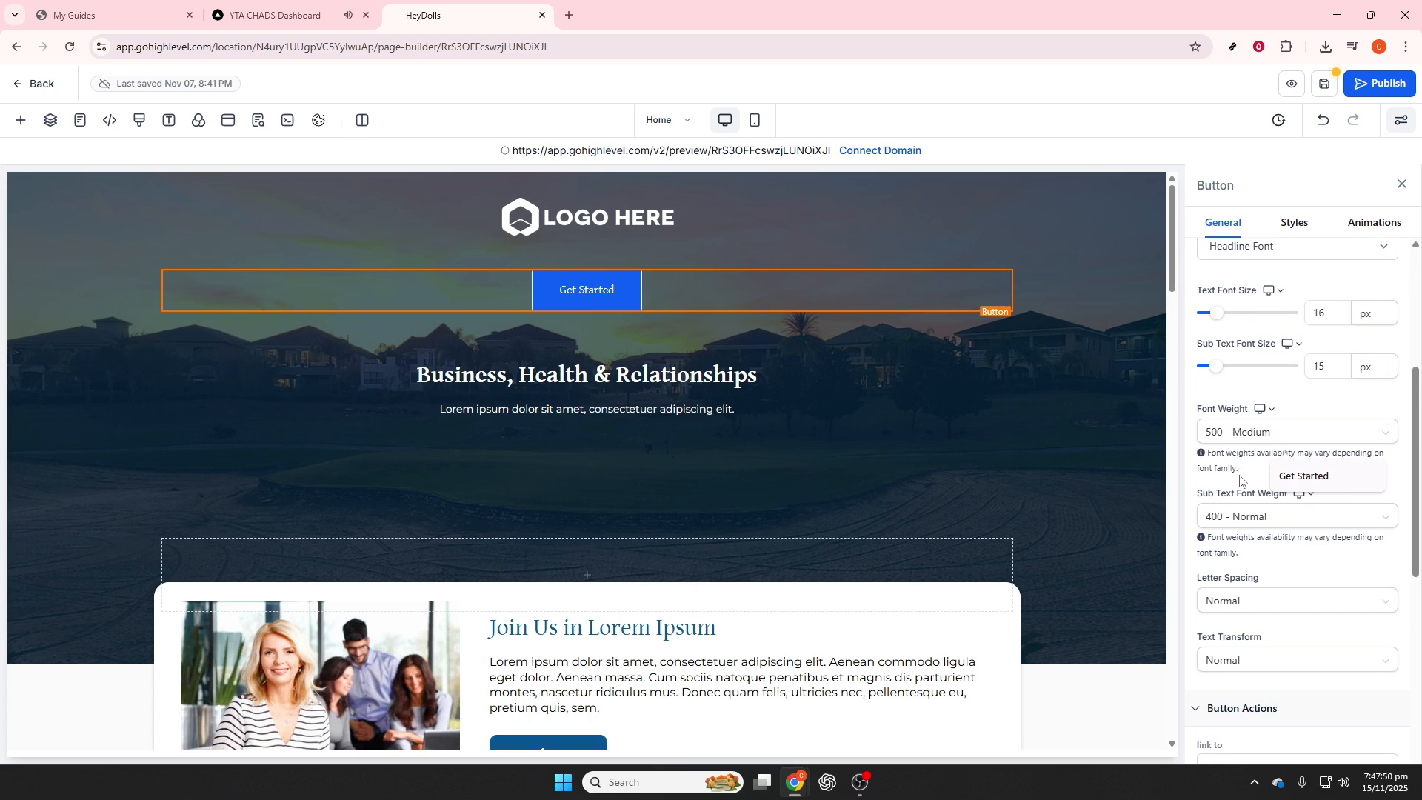
{"action": "scroll", "coordinate": [1245, 493], "scroll_direction": "down", "scroll_amount": 1}
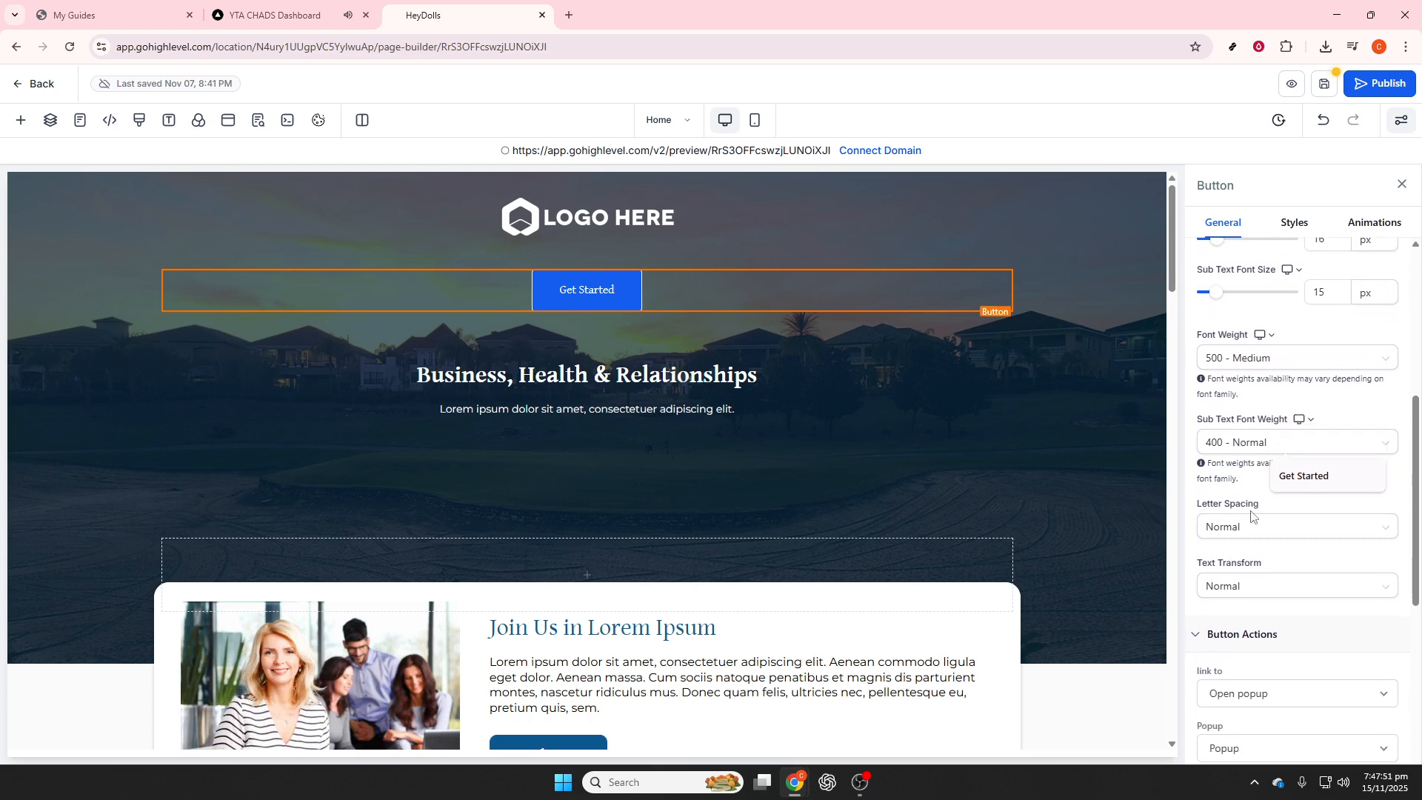
{"action": "scroll", "coordinate": [1251, 516], "scroll_direction": "down", "scroll_amount": 2}
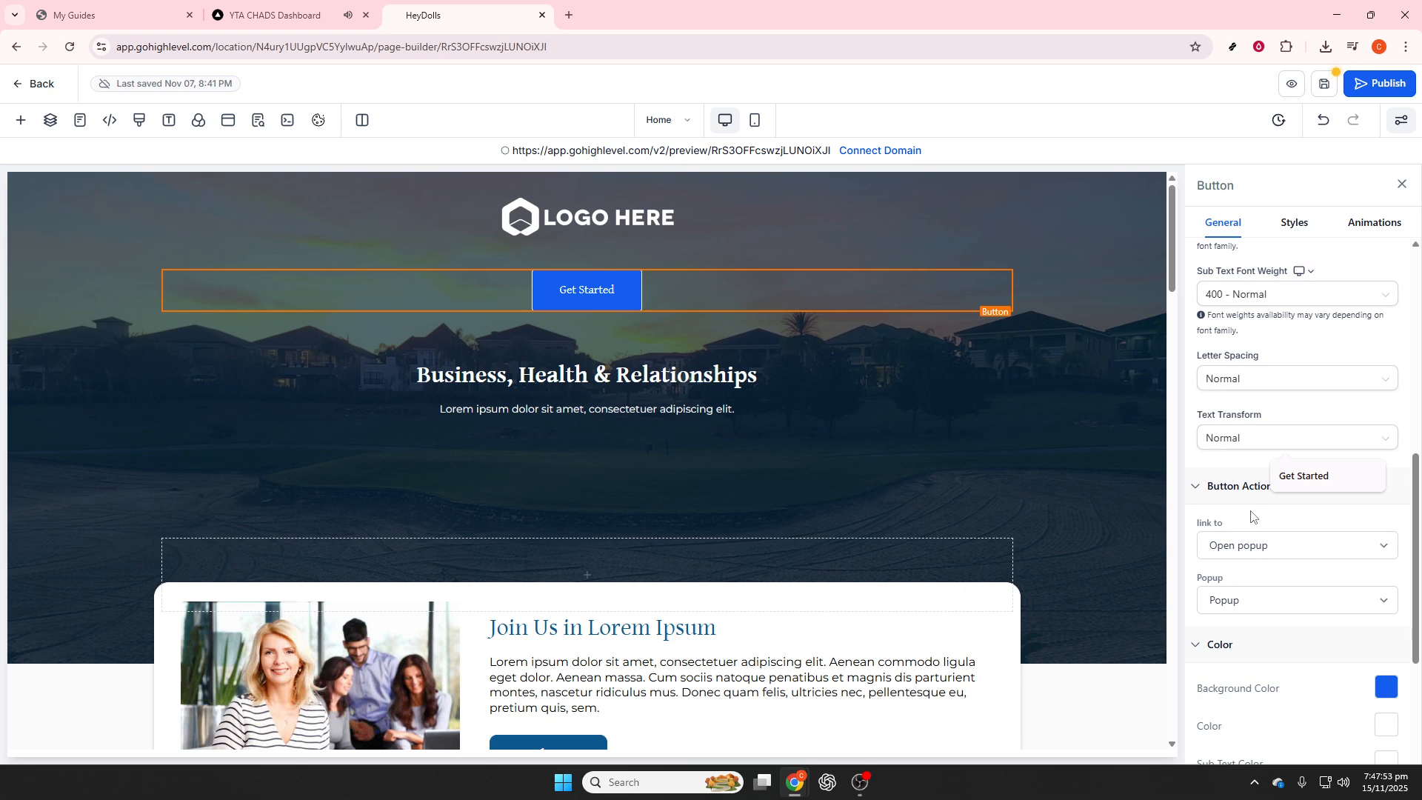
{"action": "scroll", "coordinate": [1252, 516], "scroll_direction": "down", "scroll_amount": 3}
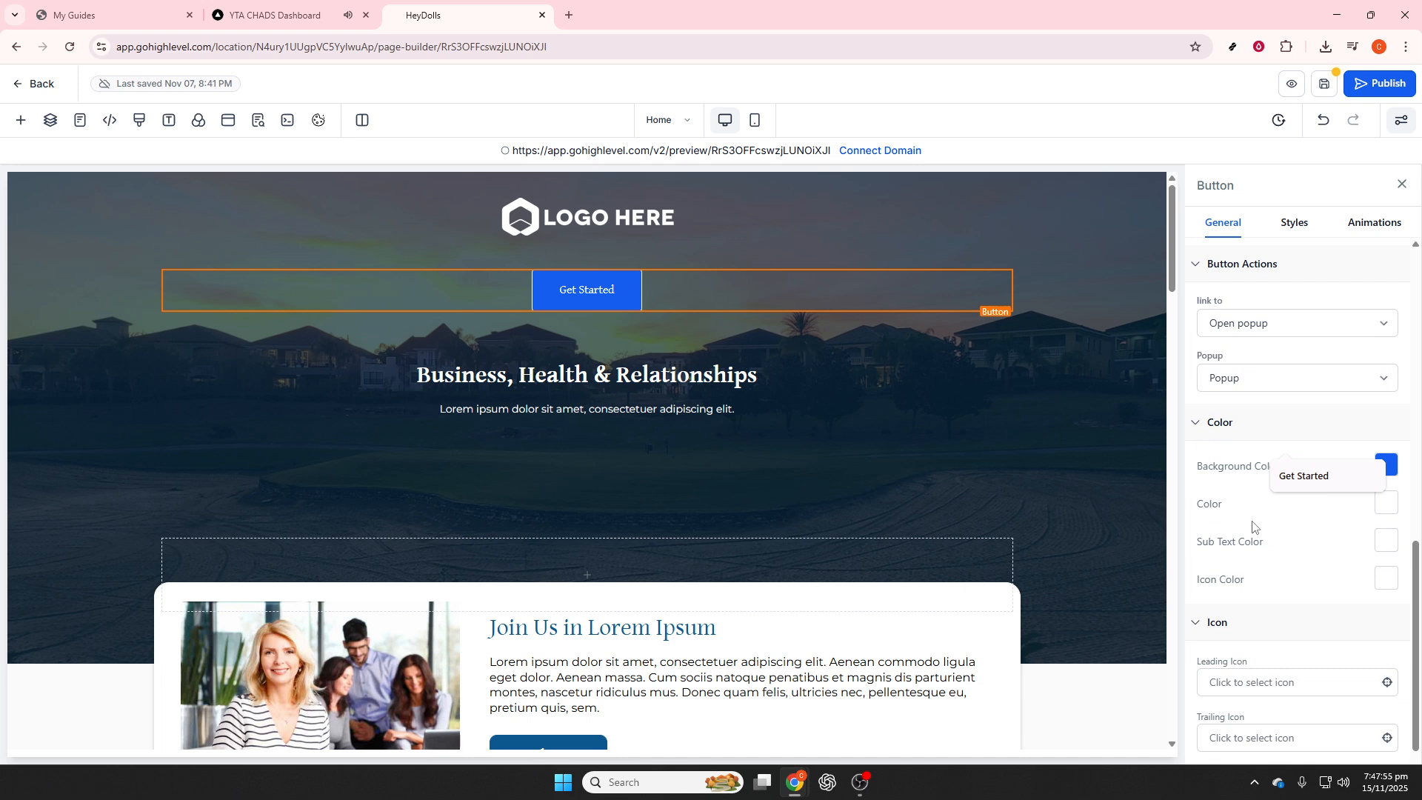
{"action": "scroll", "coordinate": [1253, 526], "scroll_direction": "down", "scroll_amount": 1}
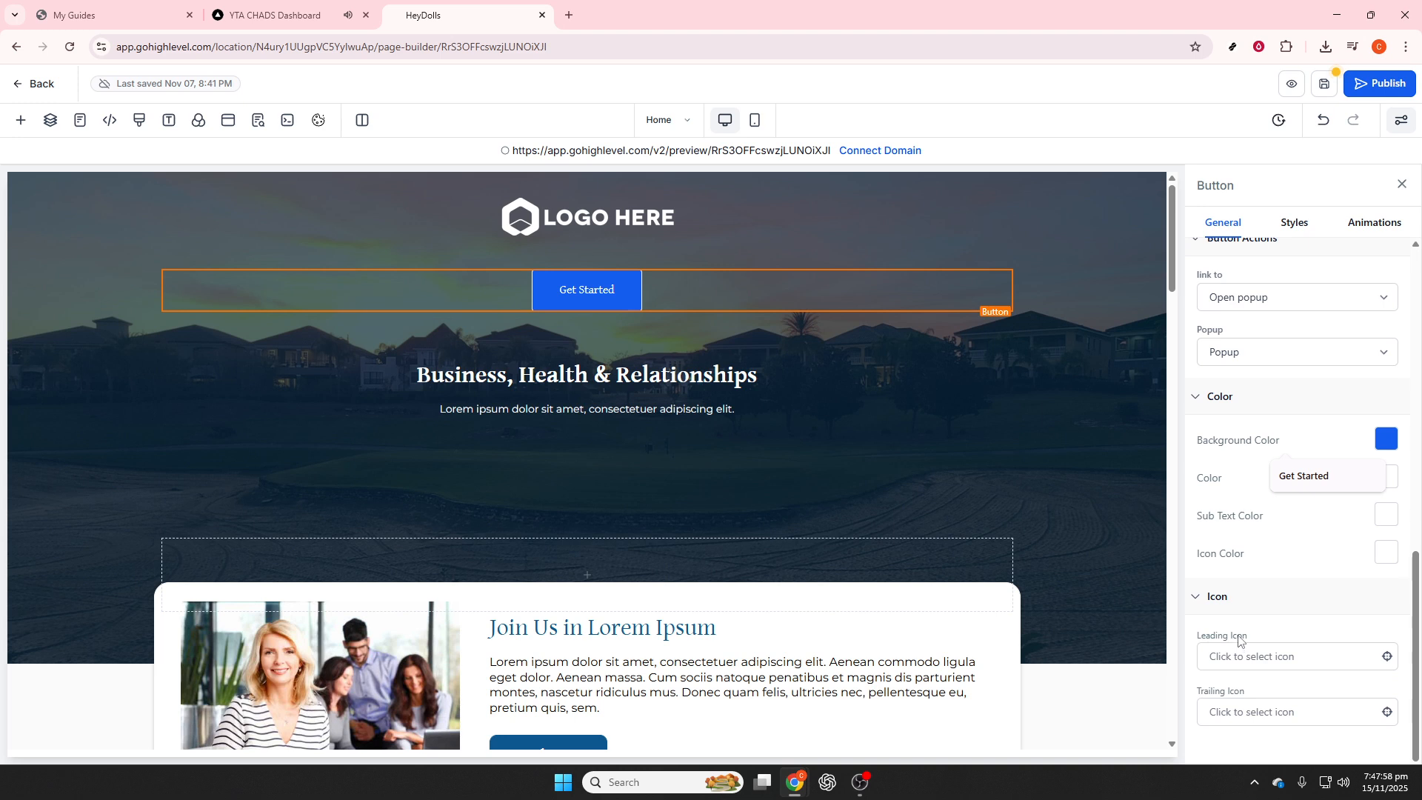
{"action": "scroll", "coordinate": [1240, 635], "scroll_direction": "up", "scroll_amount": 2}
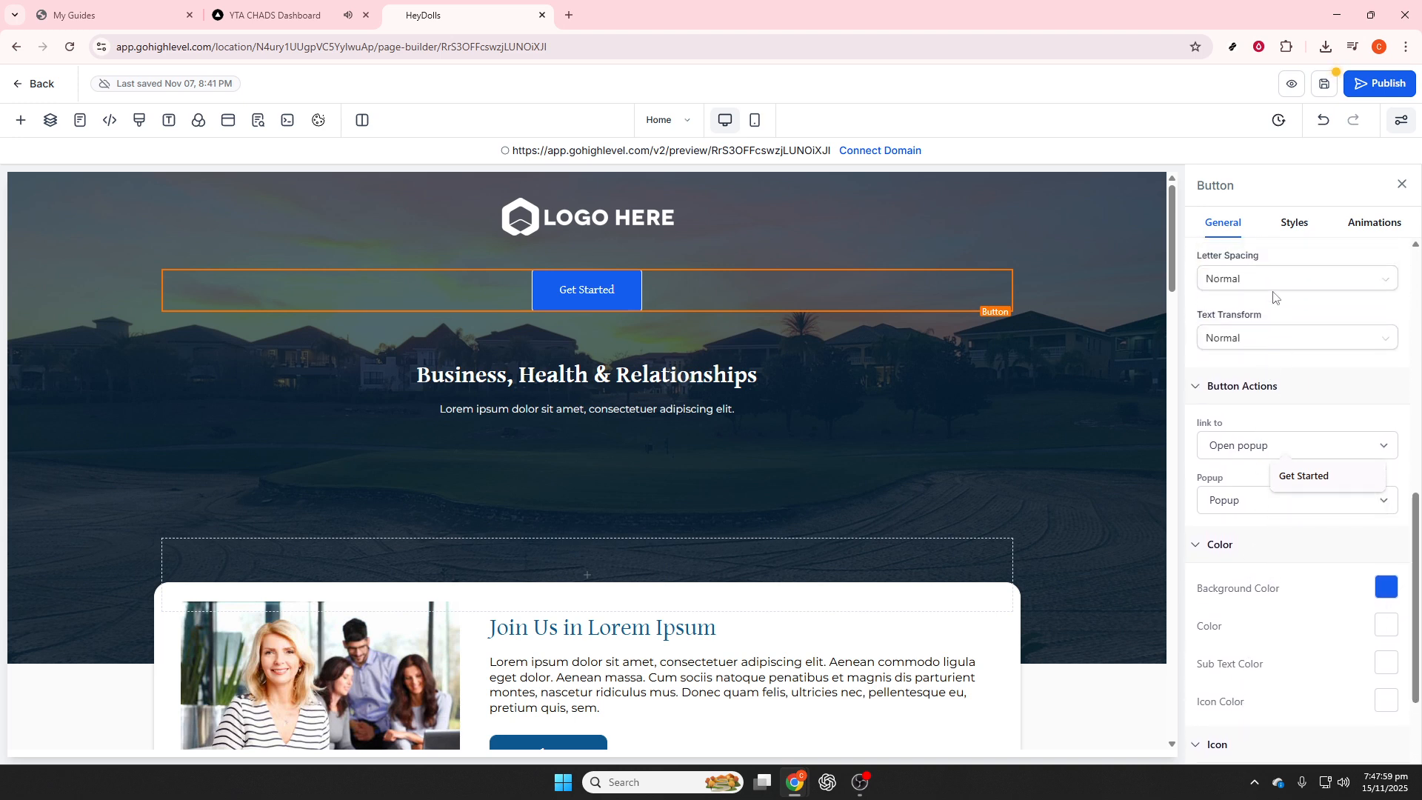
- Examine the button's style settings, from appearance, border and alignment to spacing, shadow, container size, visibility and custom class
{"action": "left_click", "coordinate": [1290, 226]}
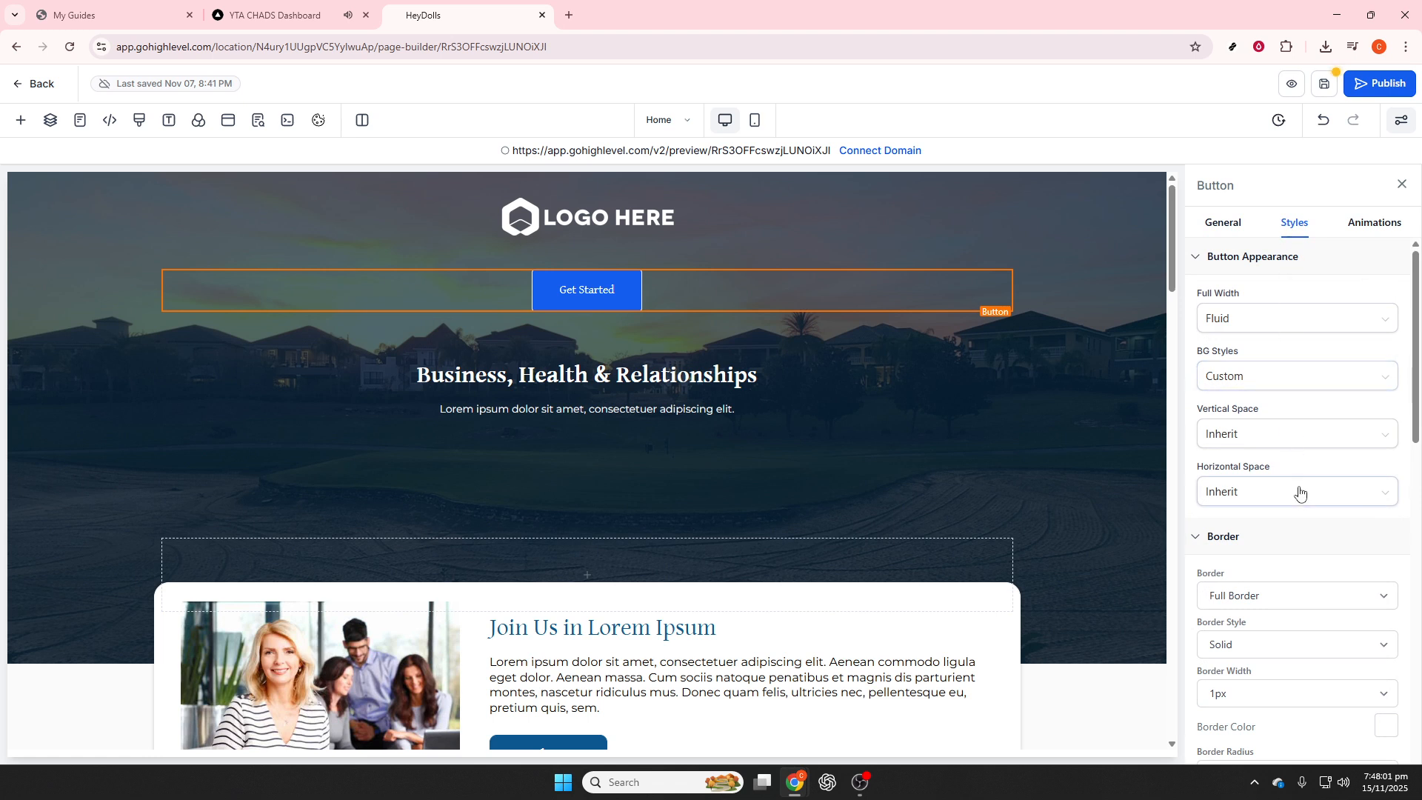
{"action": "scroll", "coordinate": [1305, 548], "scroll_direction": "down", "scroll_amount": 1}
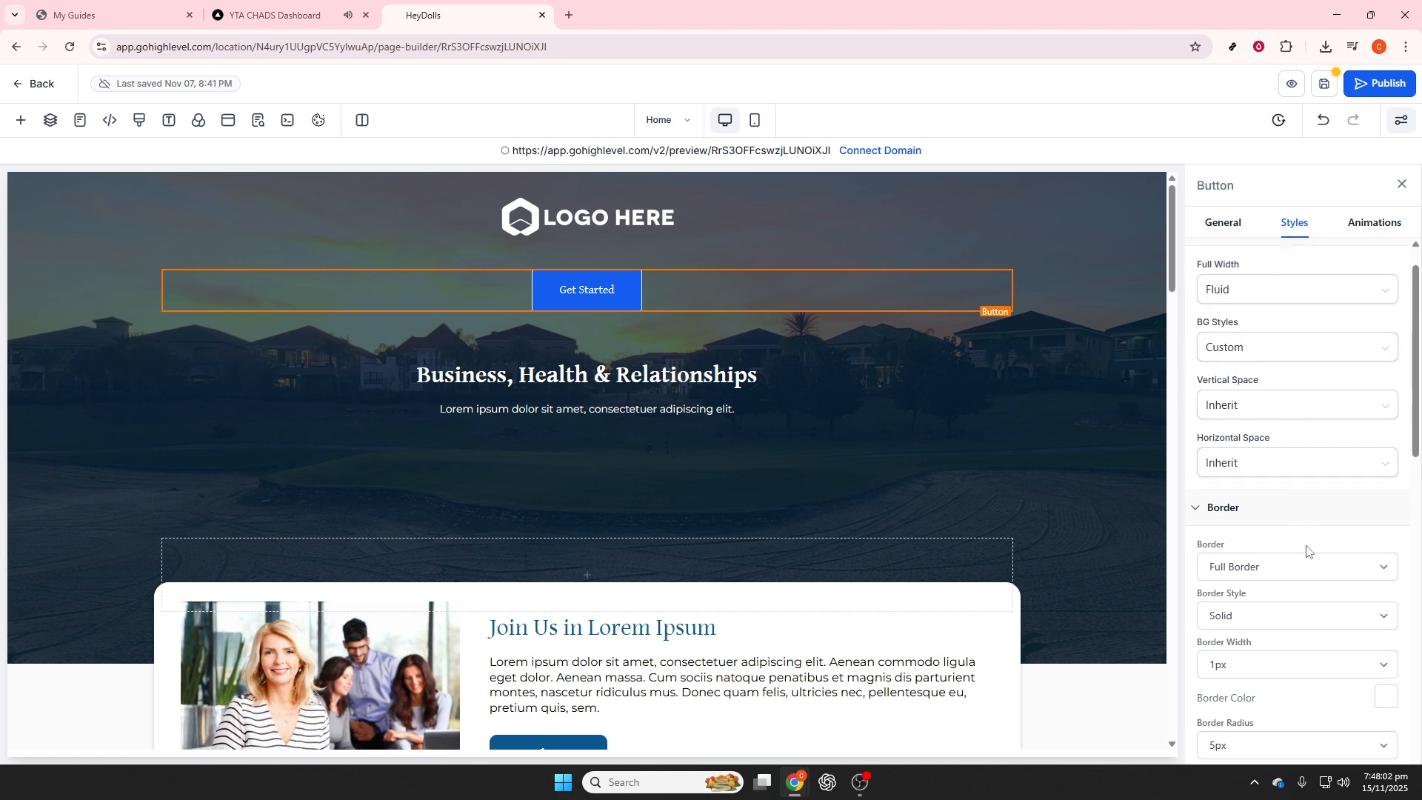
{"action": "scroll", "coordinate": [1306, 550], "scroll_direction": "down", "scroll_amount": 2}
{"action": "scroll", "coordinate": [1307, 552], "scroll_direction": "down", "scroll_amount": 2}
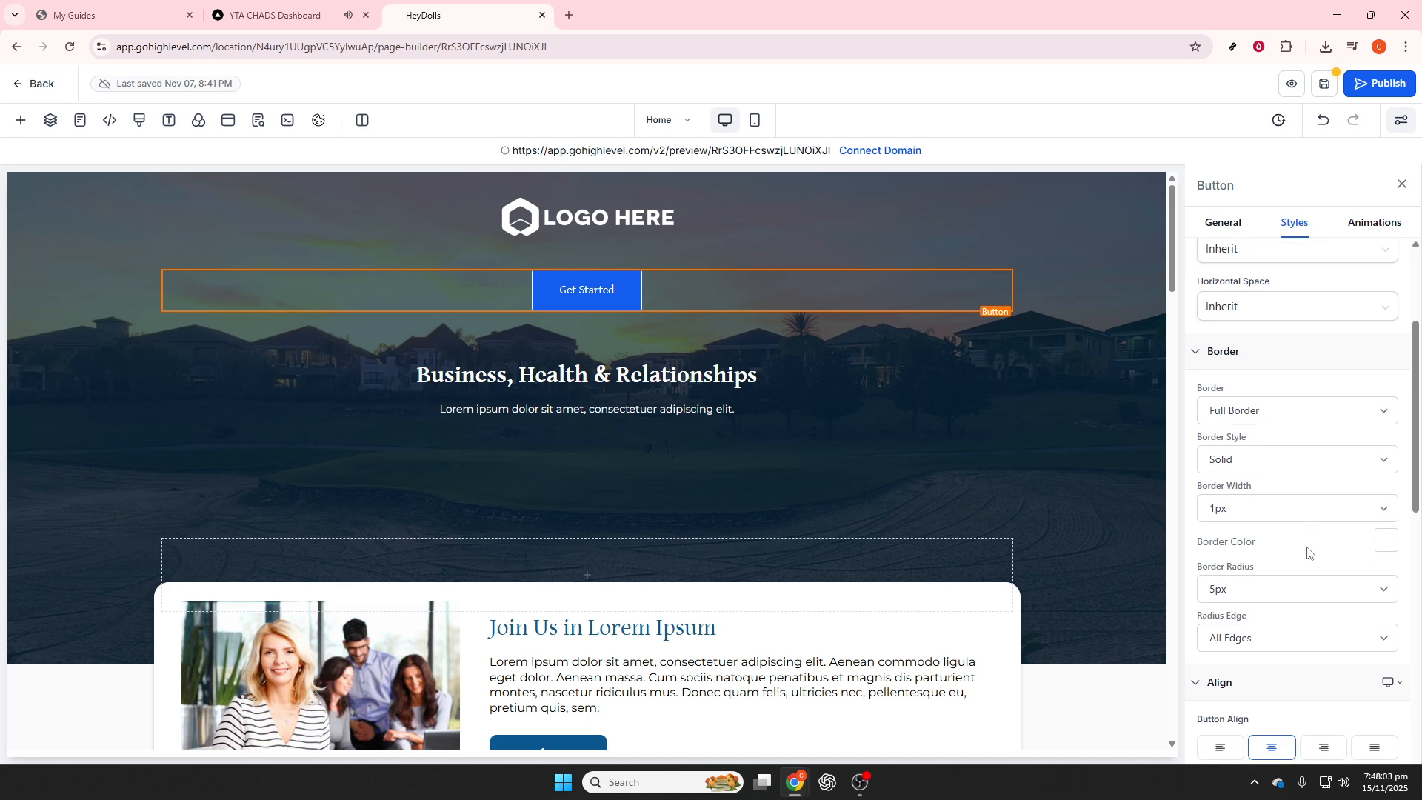
{"action": "scroll", "coordinate": [1308, 552], "scroll_direction": "down", "scroll_amount": 3}
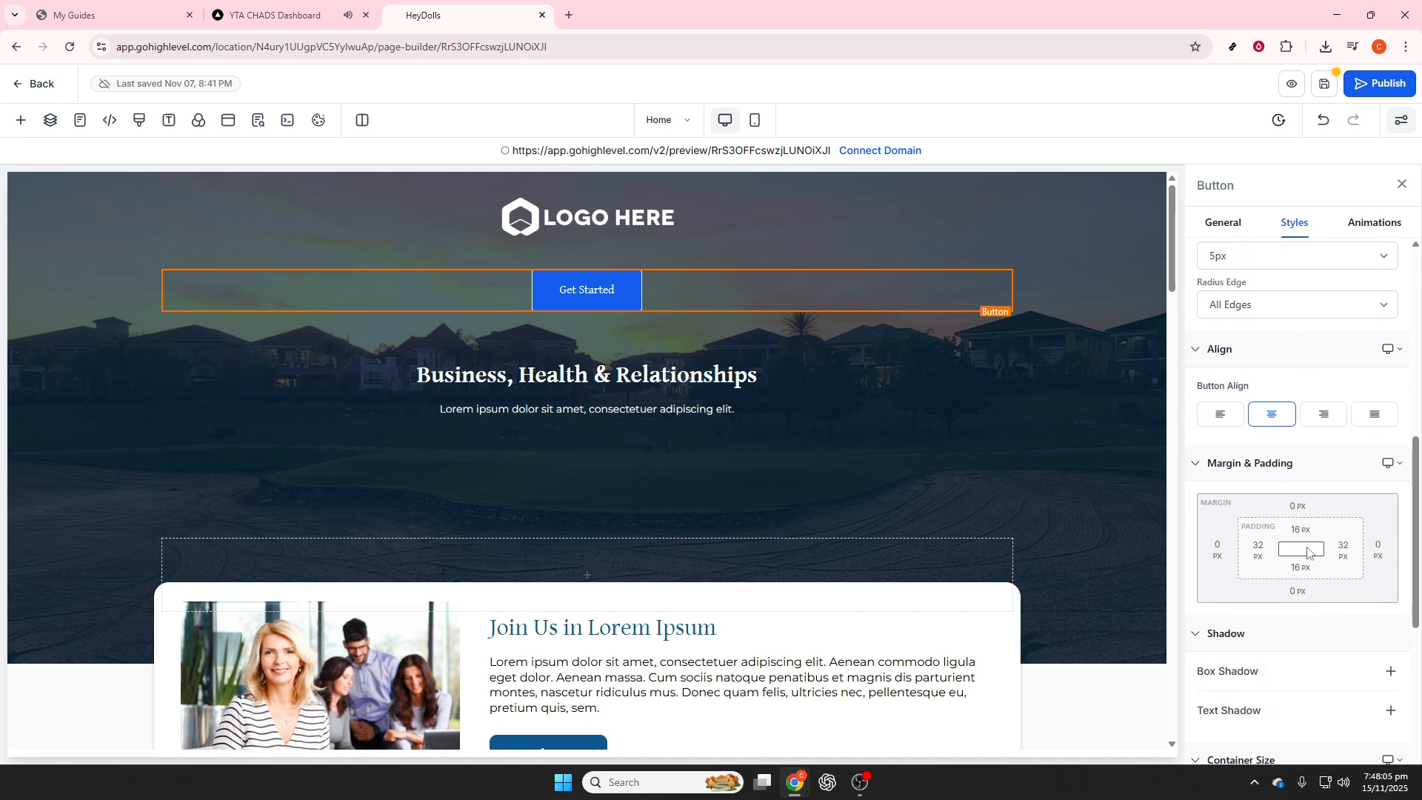
{"action": "scroll", "coordinate": [1308, 552], "scroll_direction": "down", "scroll_amount": 3}
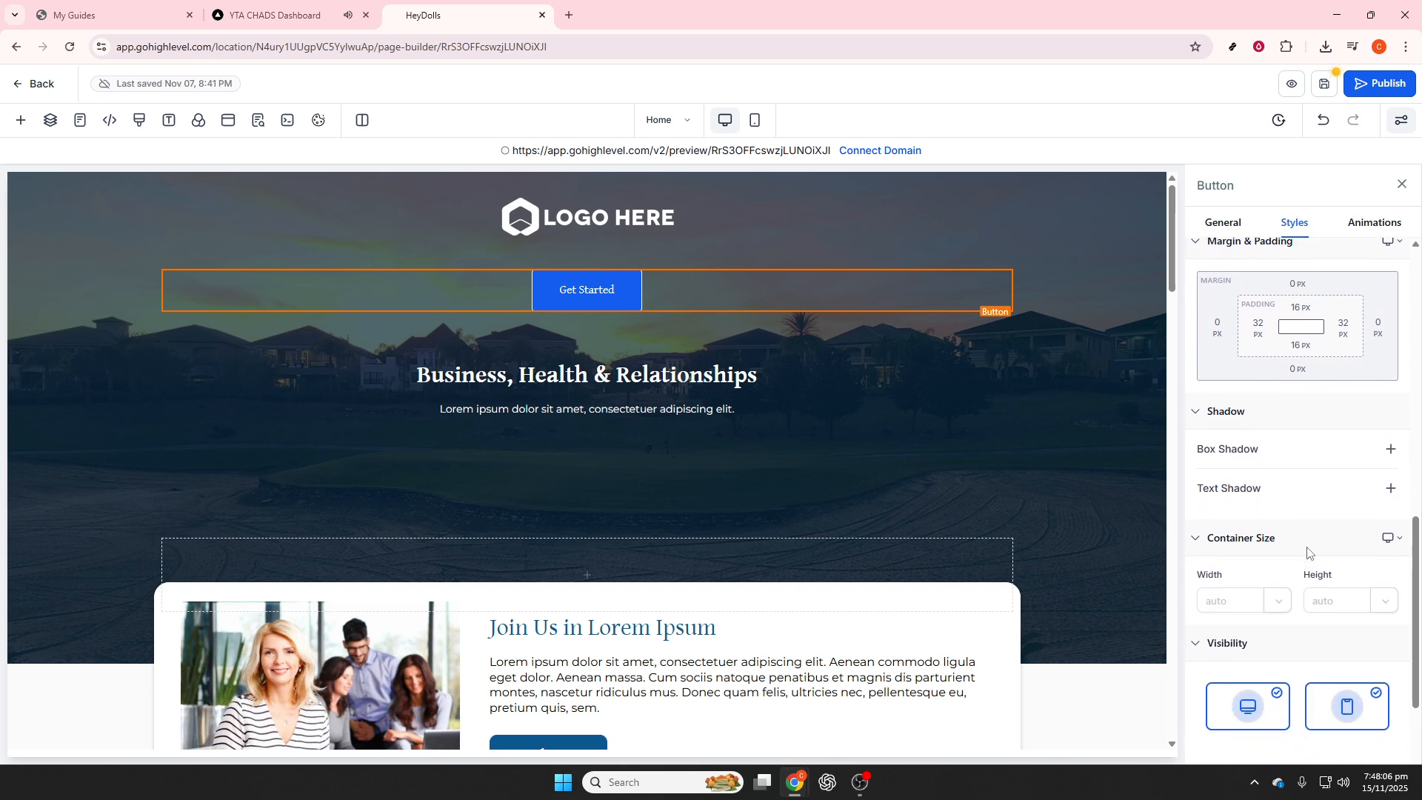
{"action": "scroll", "coordinate": [1307, 552], "scroll_direction": "down", "scroll_amount": 2}
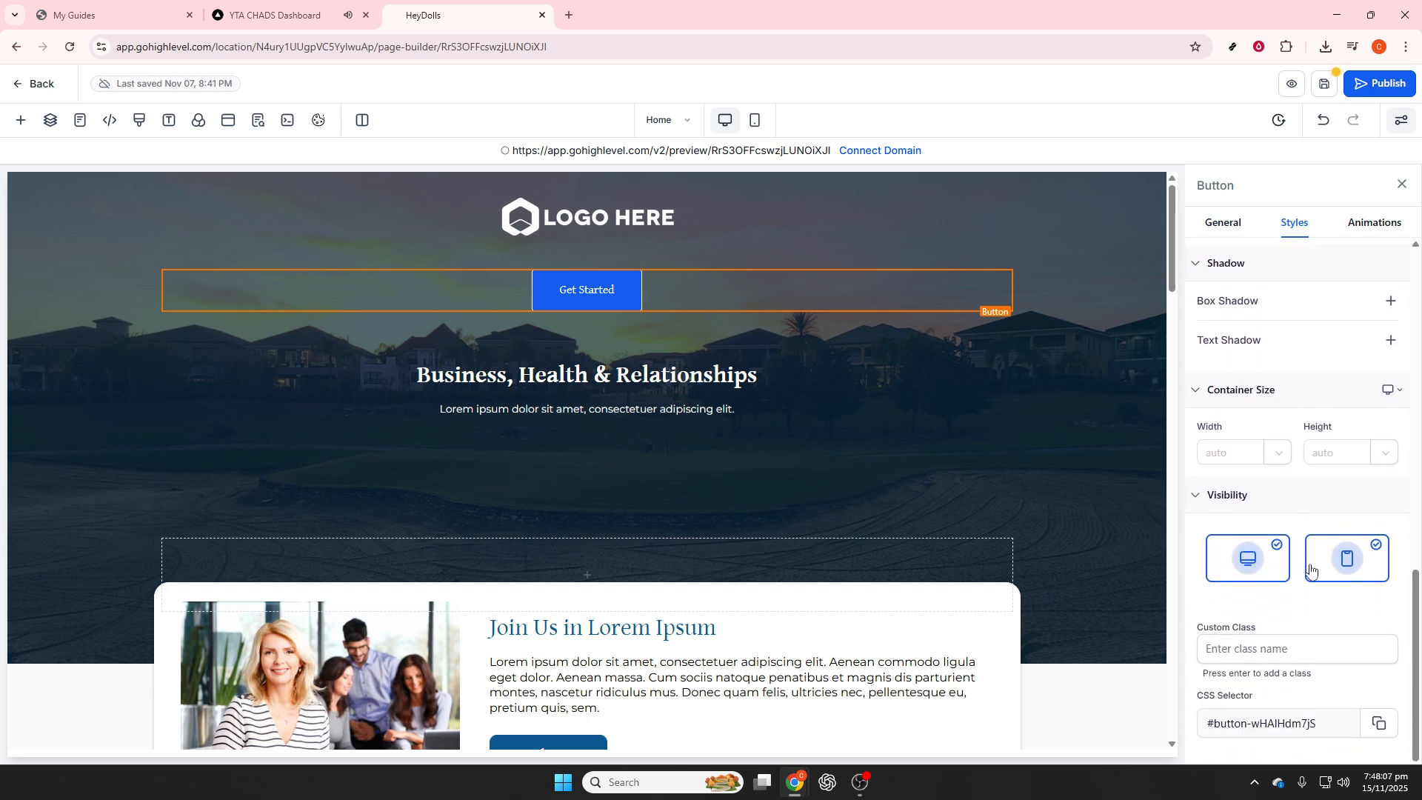
{"action": "left_click", "coordinate": [1303, 648]}
- Look through the entrance animations offered for the Get Started button, from Fade to Infinite loop
{"action": "left_click", "coordinate": [1389, 229]}
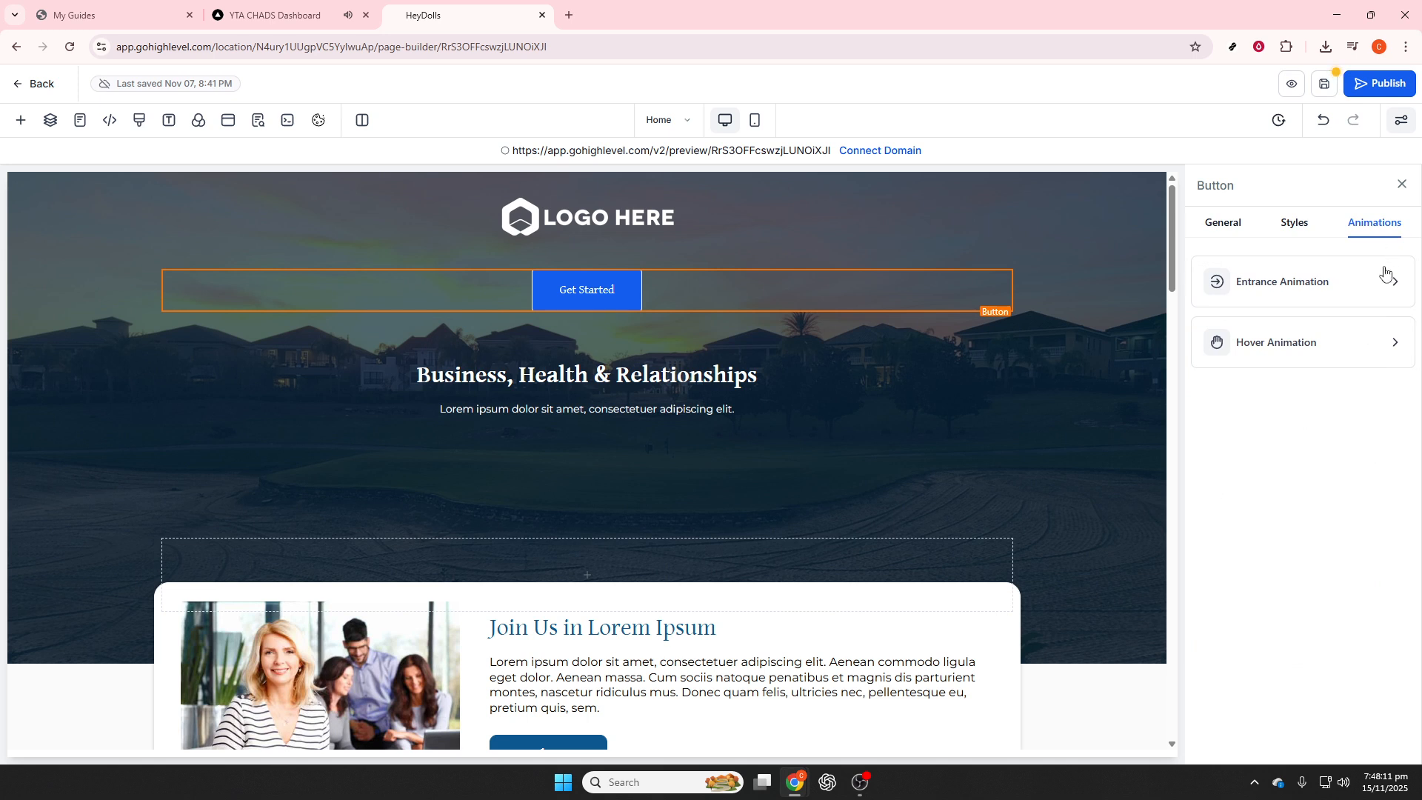
{"action": "left_click", "coordinate": [1386, 276]}
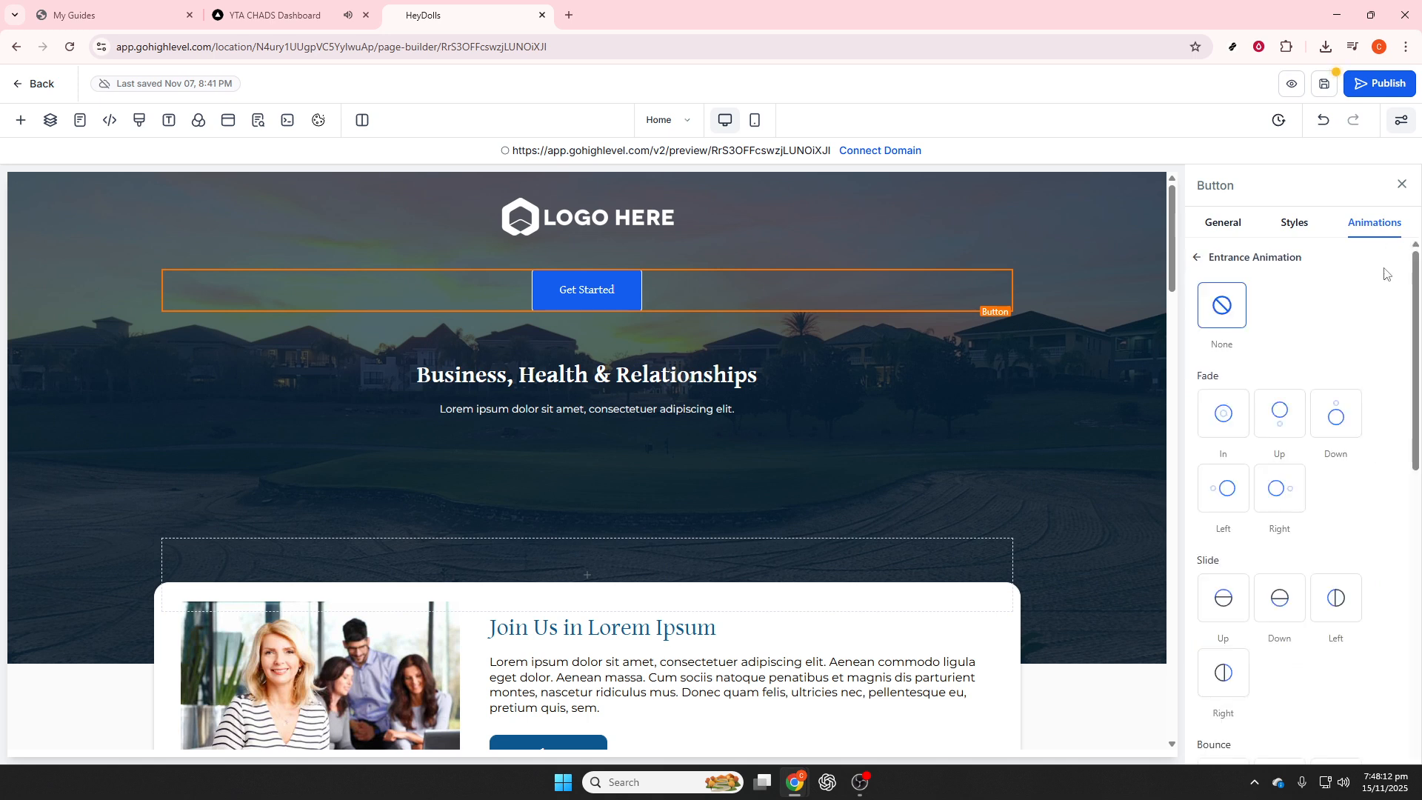
{"action": "scroll", "coordinate": [1294, 490], "scroll_direction": "down", "scroll_amount": 3}
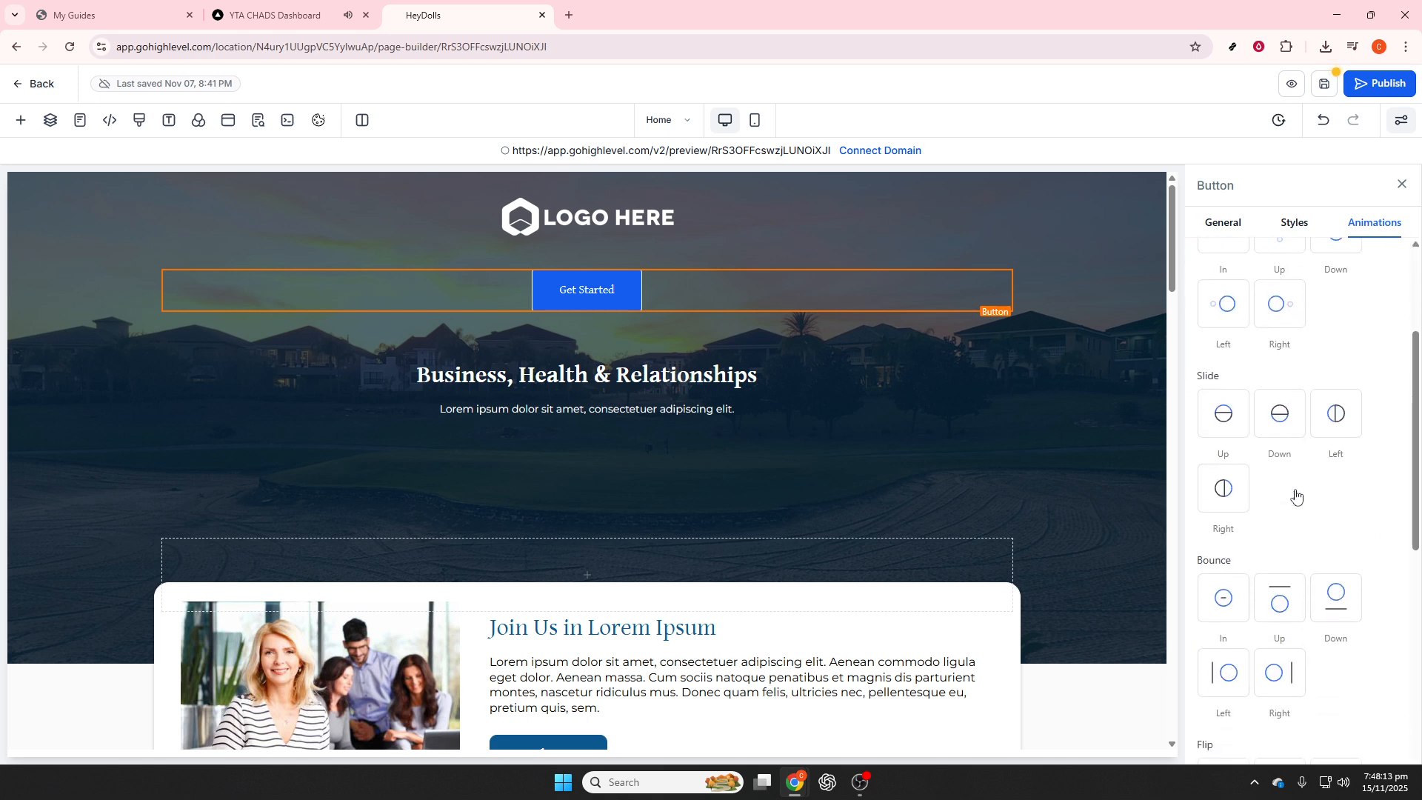
{"action": "scroll", "coordinate": [1296, 497], "scroll_direction": "down", "scroll_amount": 5}
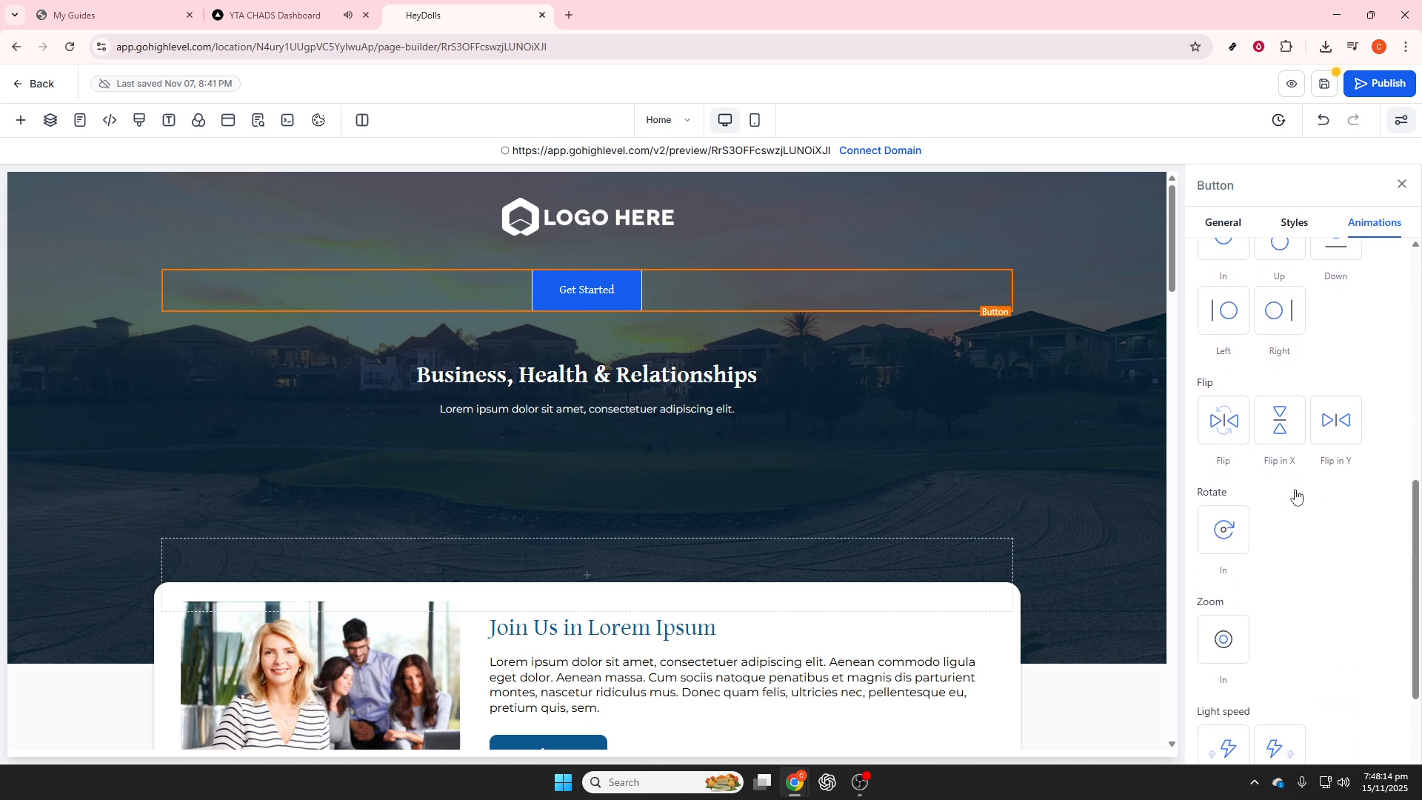
{"action": "scroll", "coordinate": [1297, 496], "scroll_direction": "down", "scroll_amount": 2}
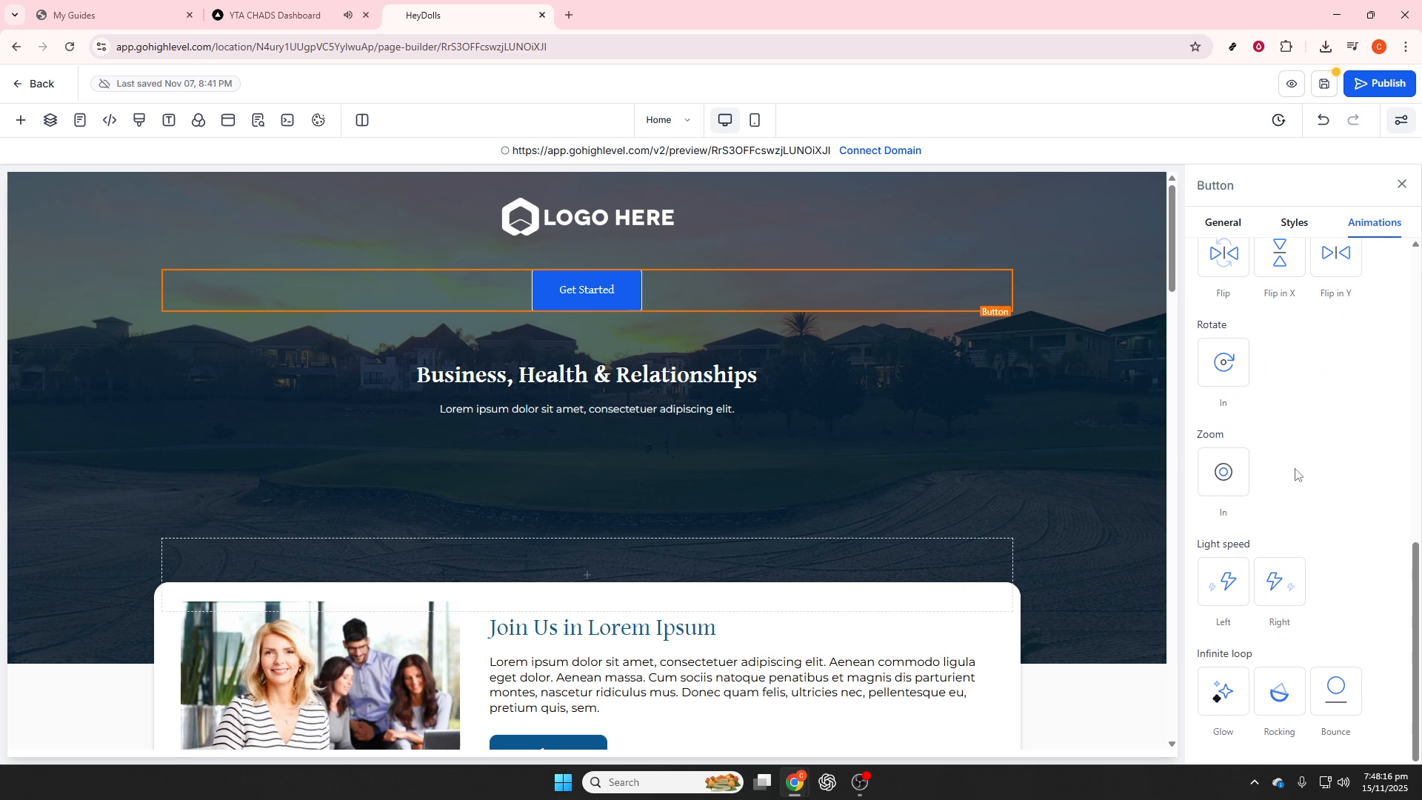
- Leave the entrance animations and look at the hover animations offered for the Get Started button
{"action": "scroll", "coordinate": [1297, 444], "scroll_direction": "up", "scroll_amount": 6}
{"action": "scroll", "coordinate": [1295, 406], "scroll_direction": "up", "scroll_amount": 4}
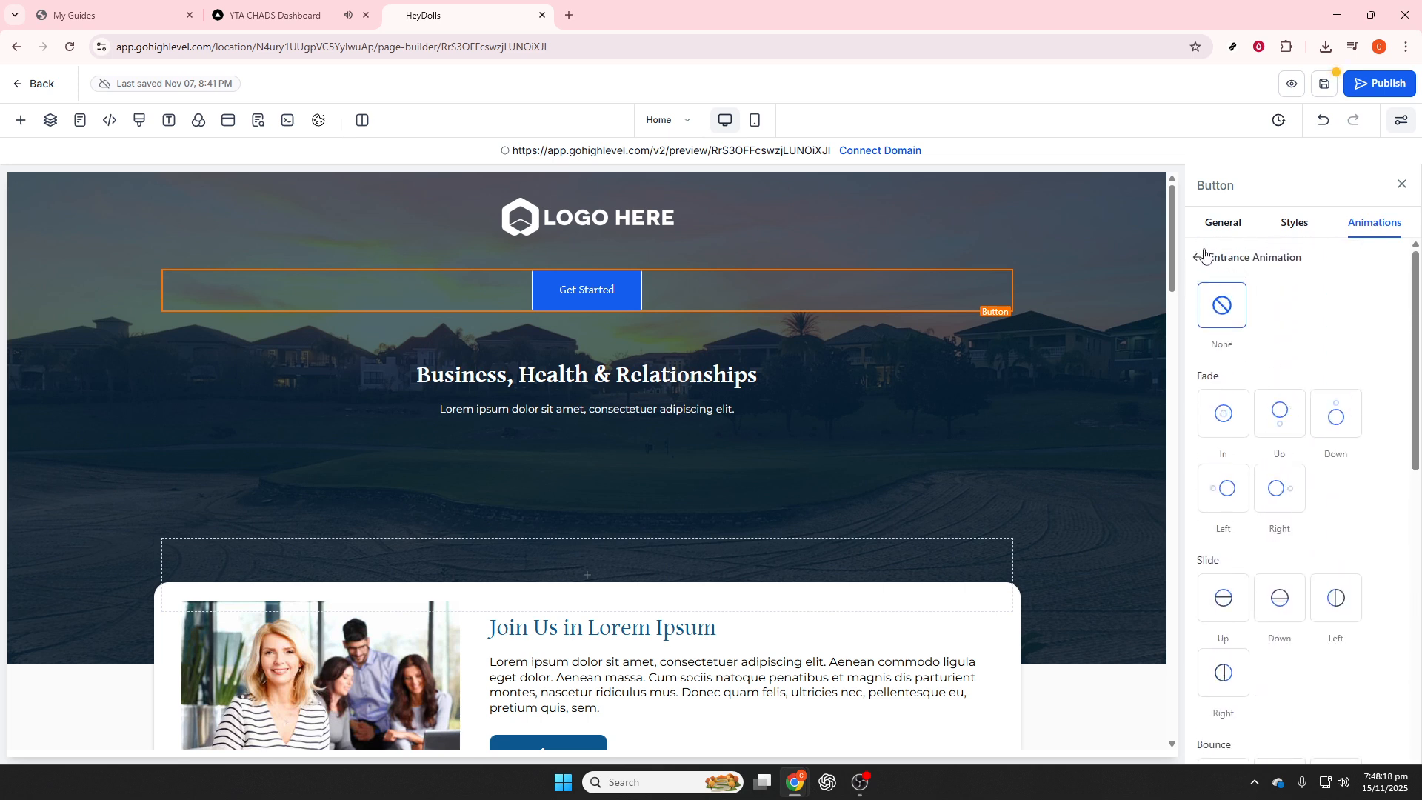
{"action": "left_click", "coordinate": [1198, 257]}
{"action": "left_click", "coordinate": [1264, 360]}
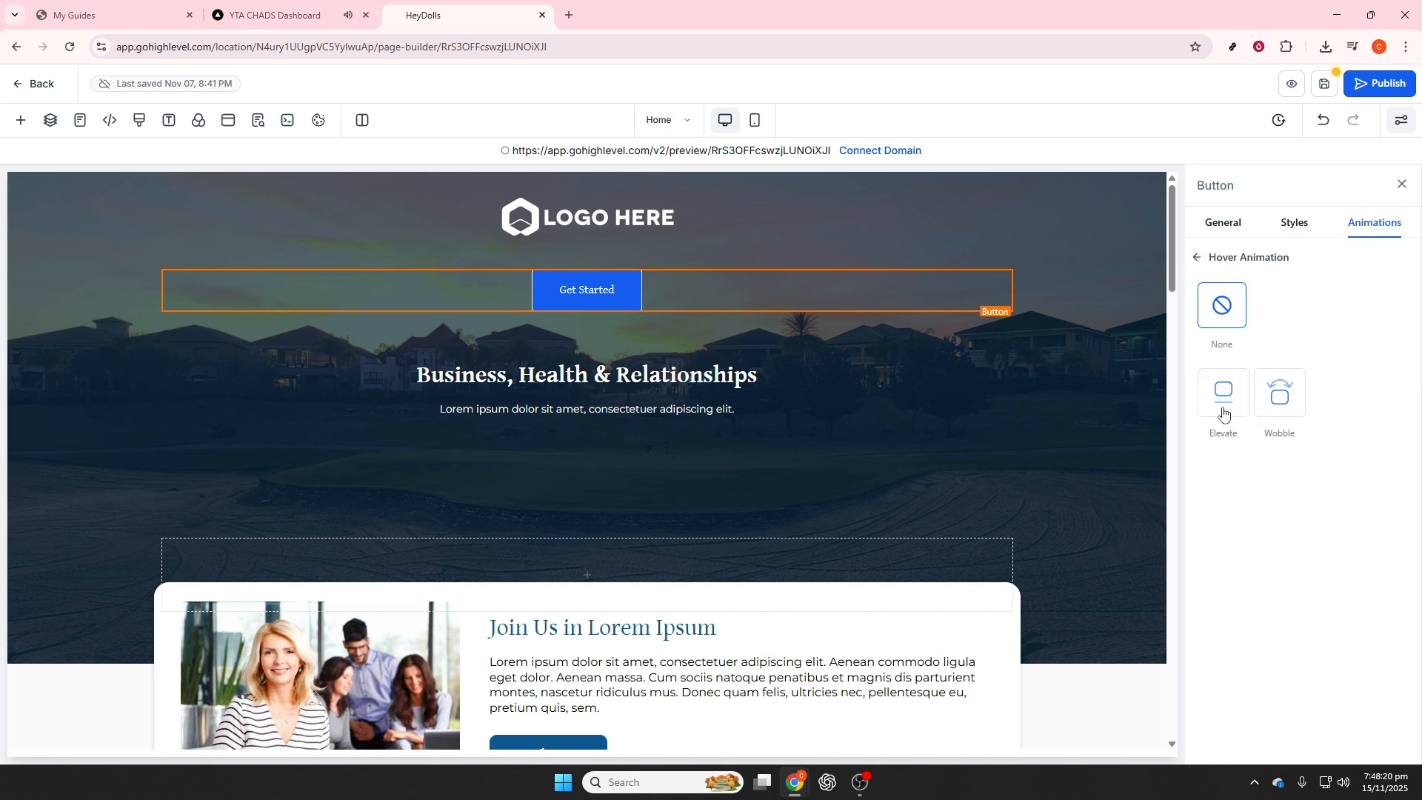
- Review the Get Started button's general settings again, from text options and typography through button actions to colors and icons
{"action": "left_click", "coordinate": [1236, 223]}
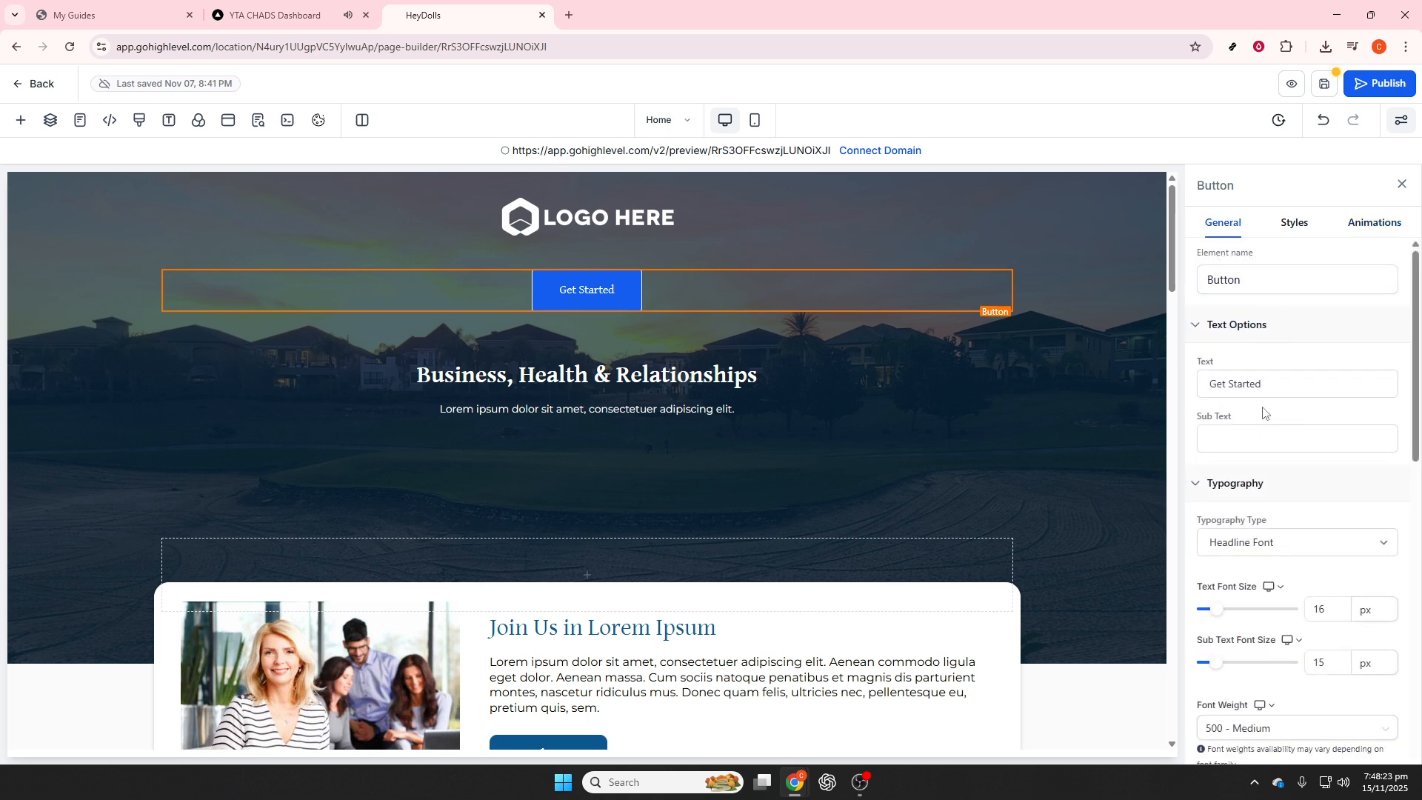
{"action": "scroll", "coordinate": [1285, 611], "scroll_direction": "down", "scroll_amount": 3}
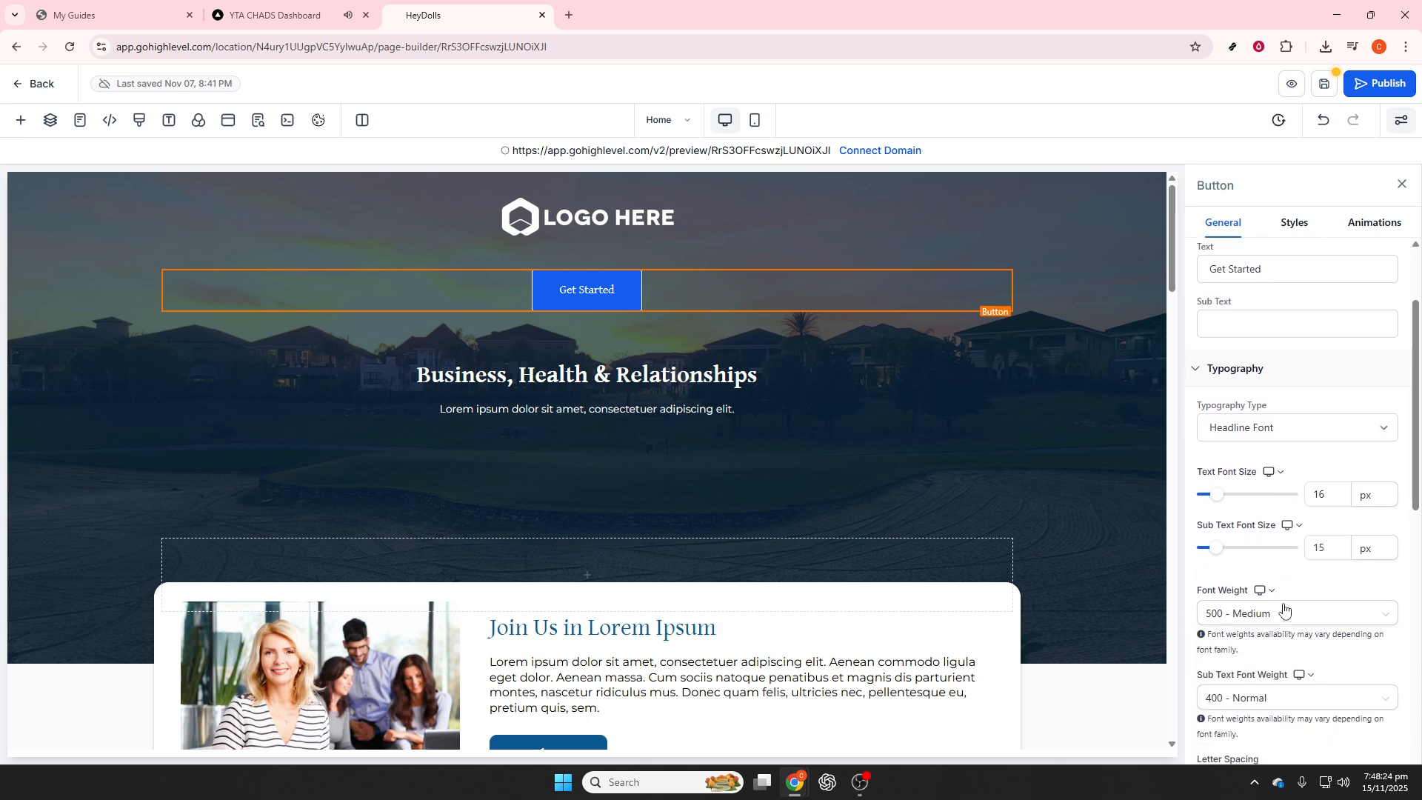
{"action": "scroll", "coordinate": [1285, 607], "scroll_direction": "down", "scroll_amount": 2}
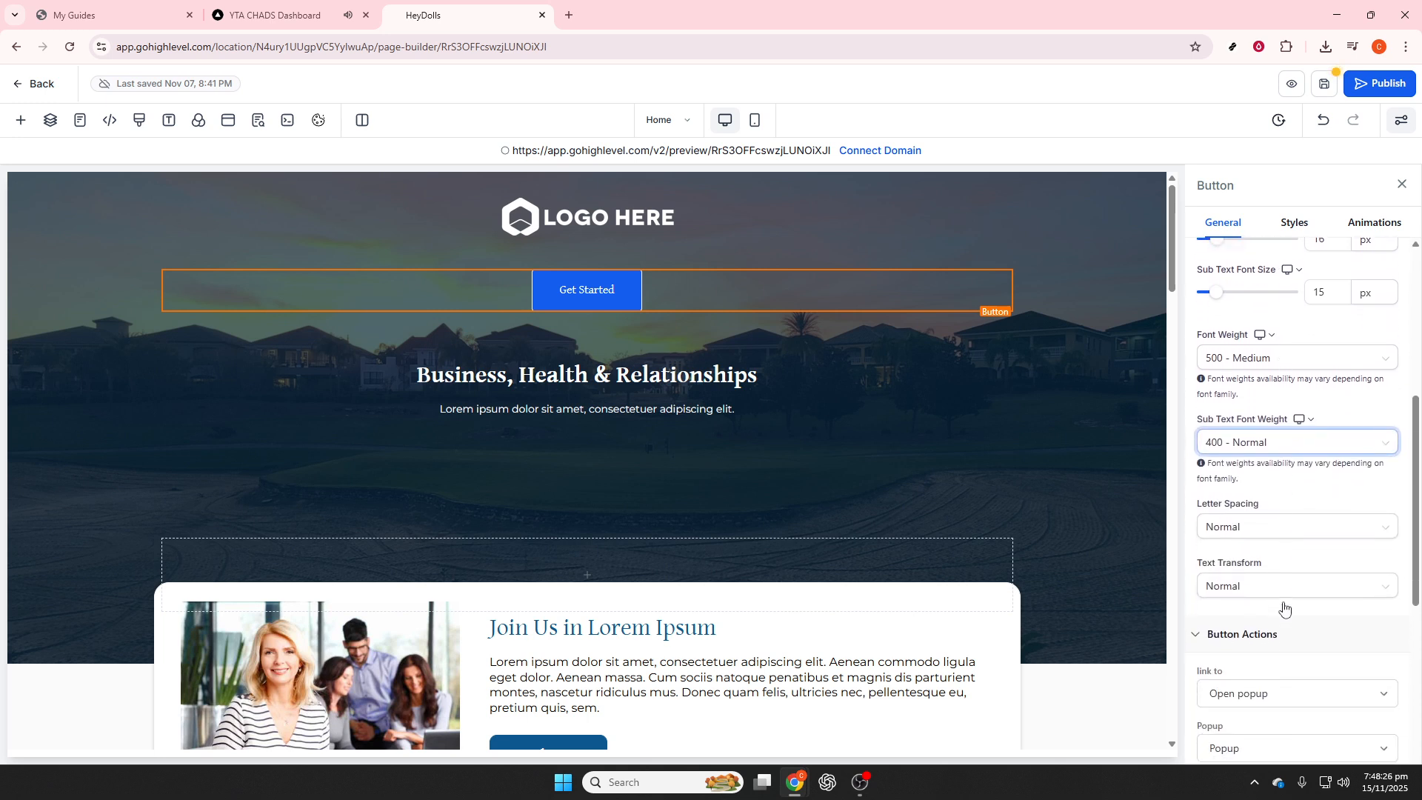
{"action": "scroll", "coordinate": [1285, 608], "scroll_direction": "down", "scroll_amount": 3}
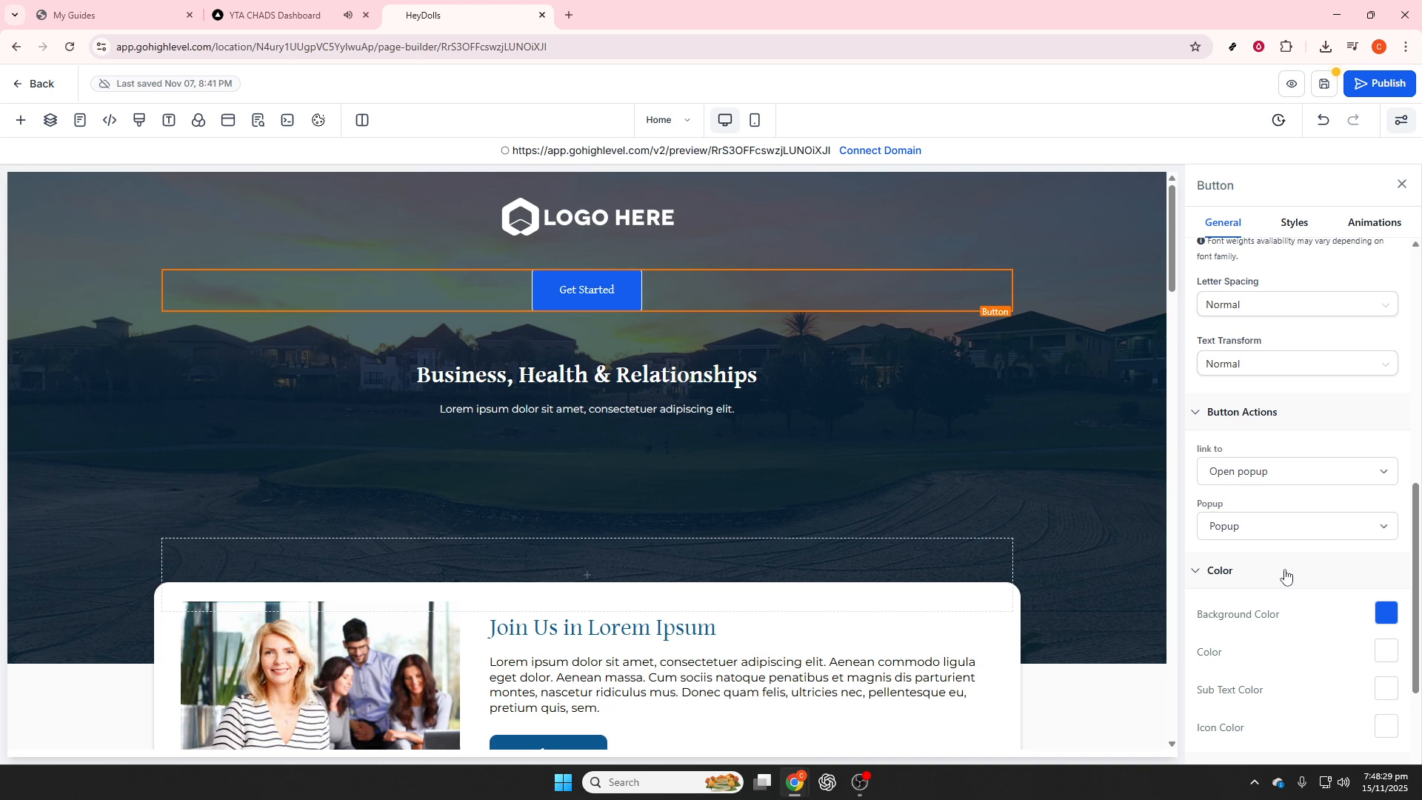
{"action": "scroll", "coordinate": [1285, 593], "scroll_direction": "down", "scroll_amount": 2}
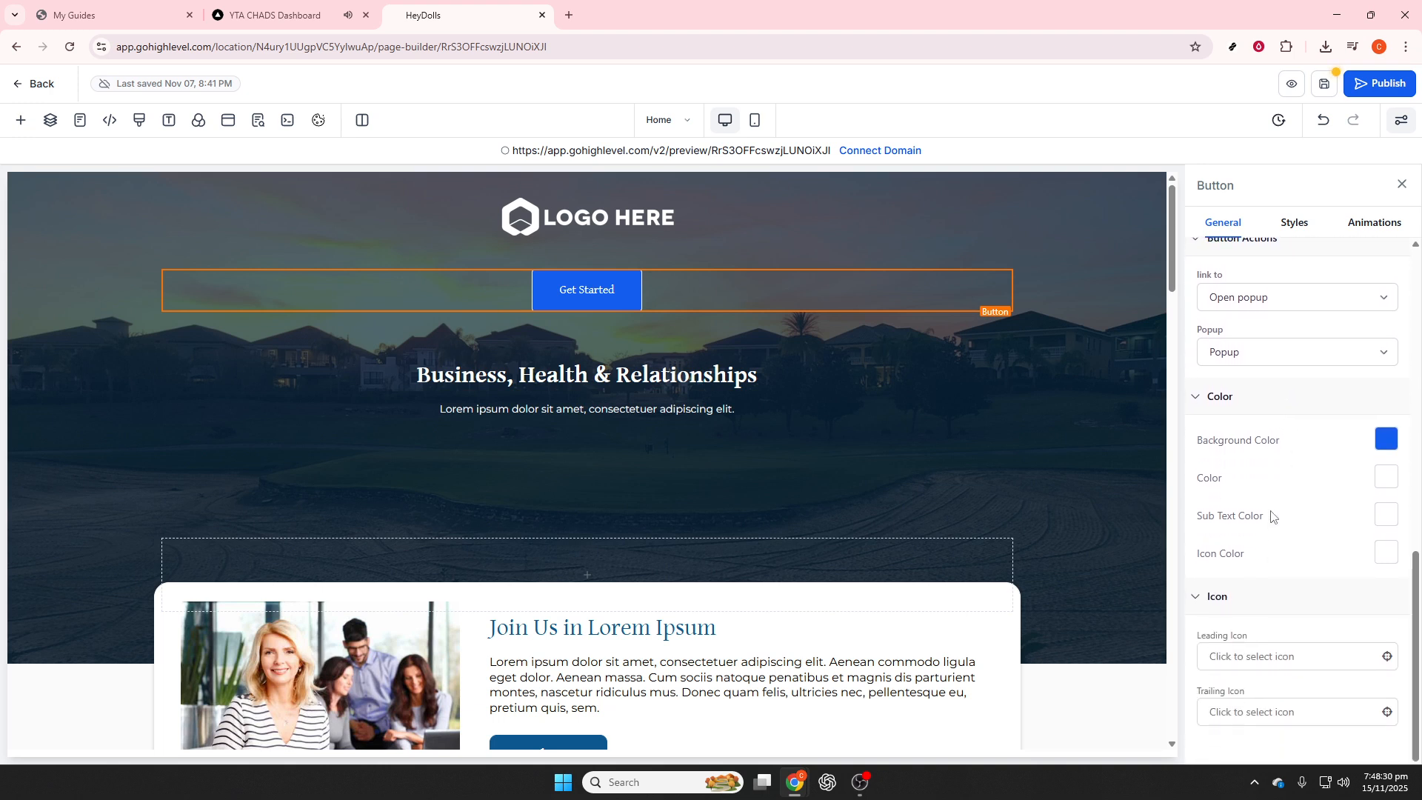